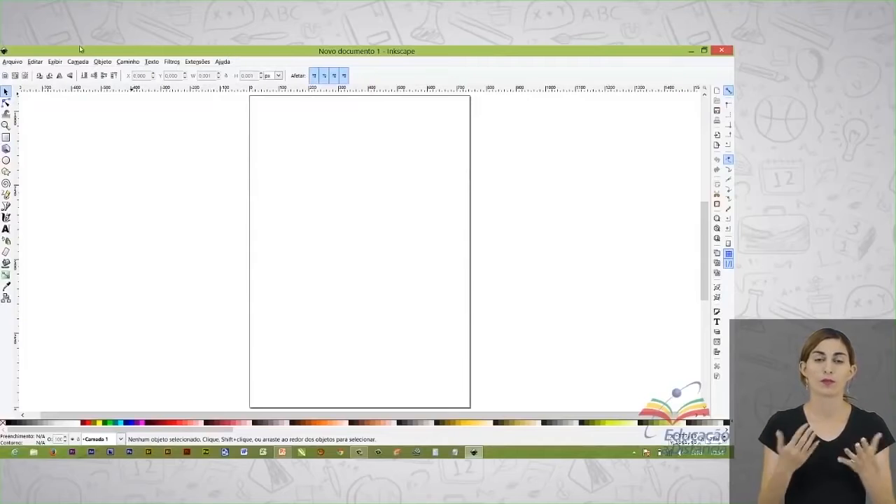
# Step: Set the document's page size to the Icon 48x48 preset in the drawing properties
pyautogui.click(17, 63)
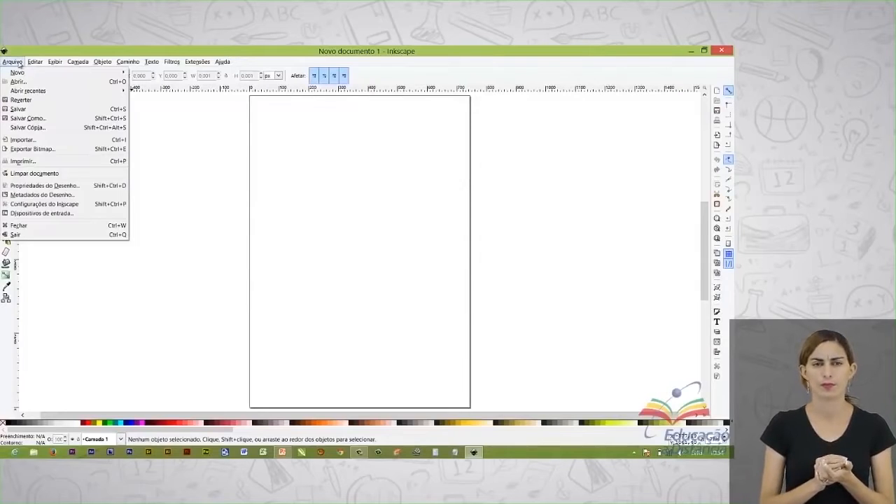
pyautogui.click(31, 186)
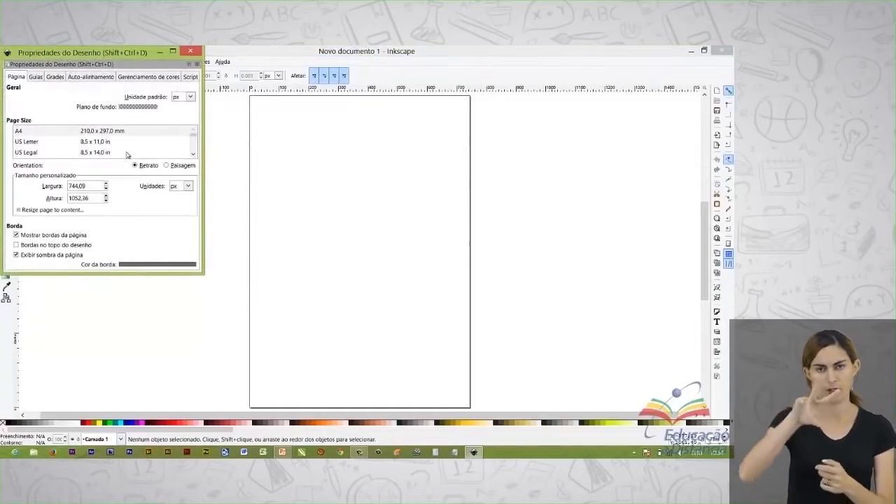
pyautogui.click(195, 155)
pyautogui.click(194, 155)
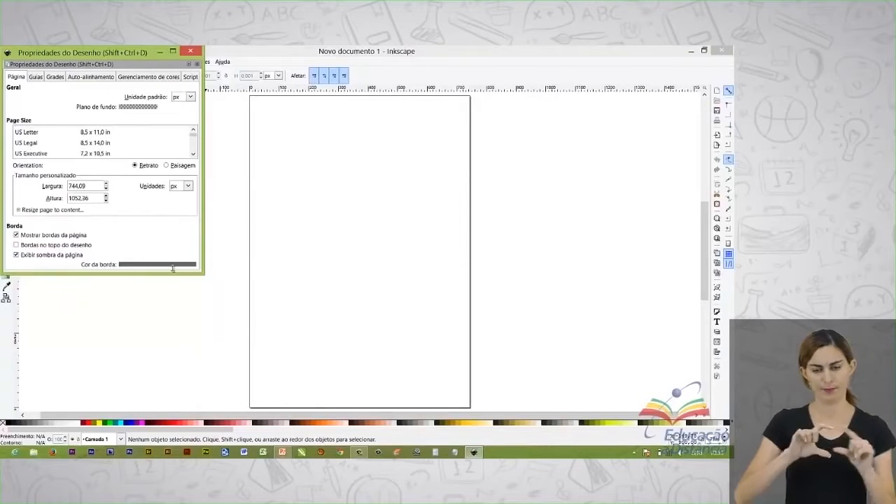
pyautogui.moveTo(170, 274); pyautogui.dragTo(171, 361)
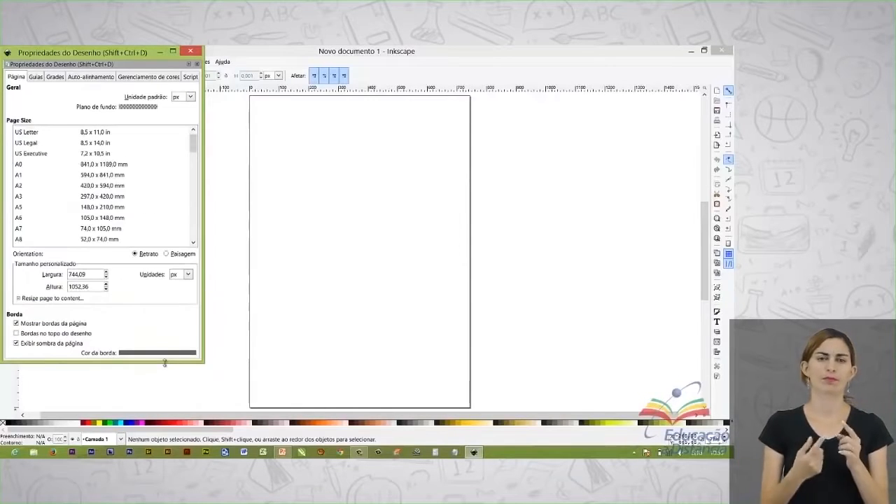
pyautogui.moveTo(193, 149); pyautogui.dragTo(194, 184)
pyautogui.moveTo(291, 142); pyautogui.dragTo(290, 198)
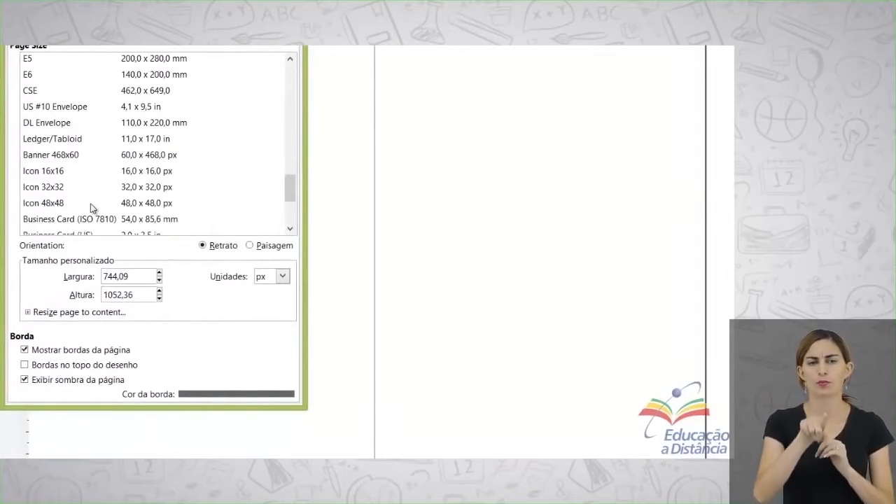
pyautogui.click(67, 205)
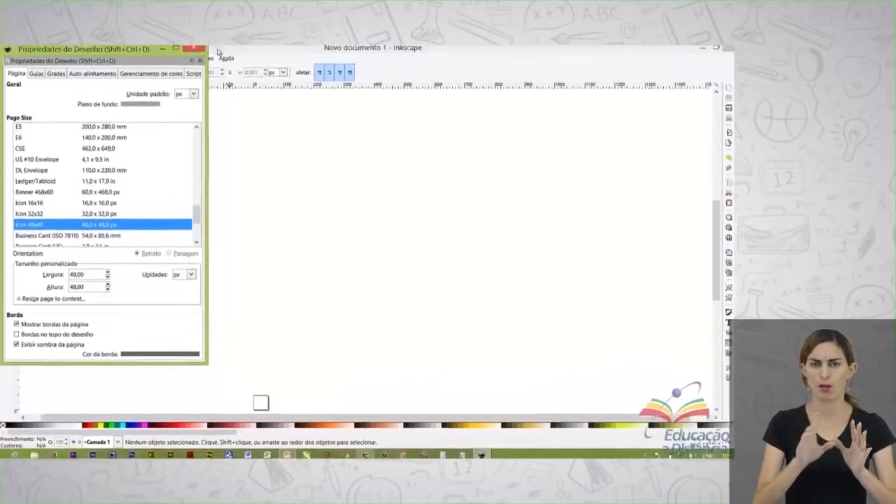
pyautogui.click(190, 51)
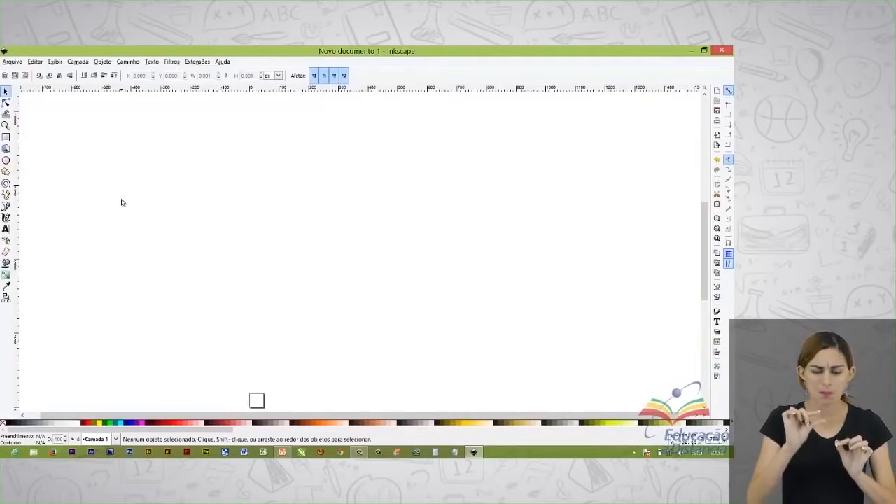
# Step: Draw a red, black-outlined circle about 32 px across in the upper-left part of the page
pyautogui.click(6, 127)
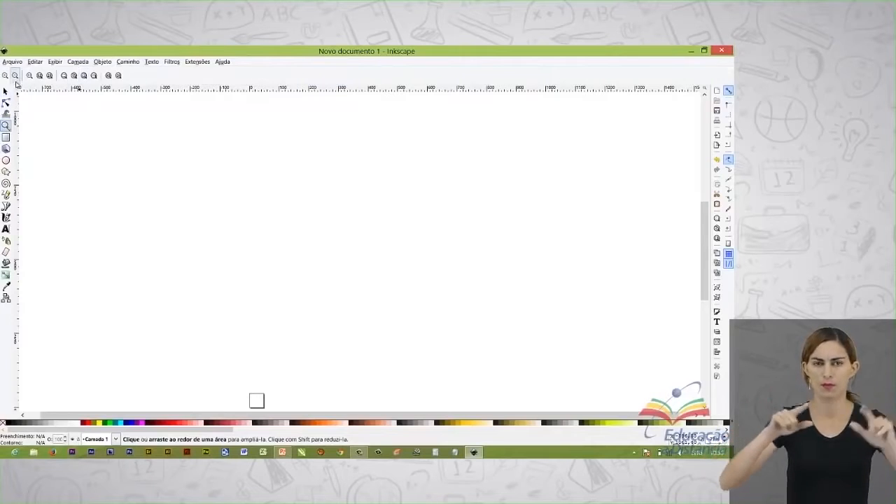
pyautogui.click(84, 75)
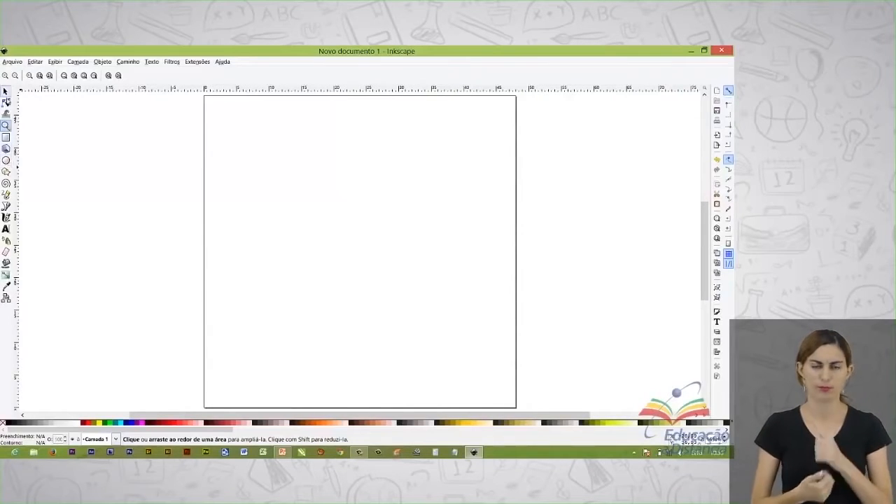
pyautogui.click(5, 160)
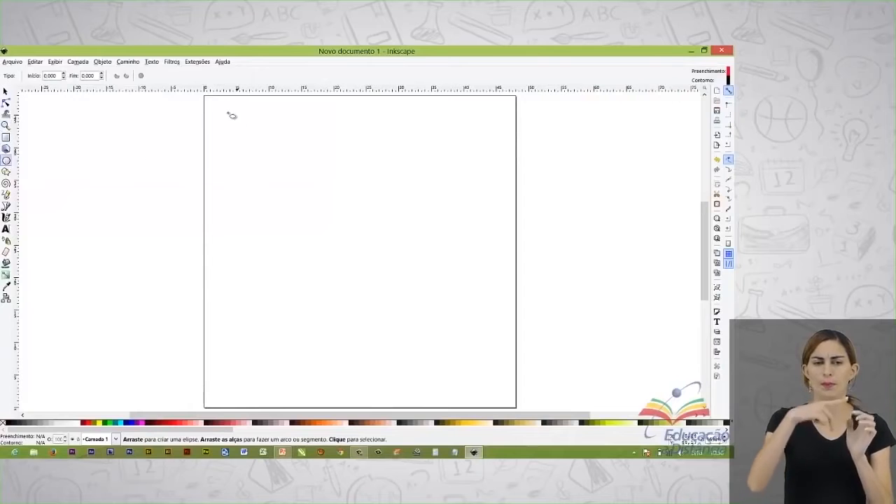
pyautogui.moveTo(223, 109); pyautogui.dragTo(429, 316)
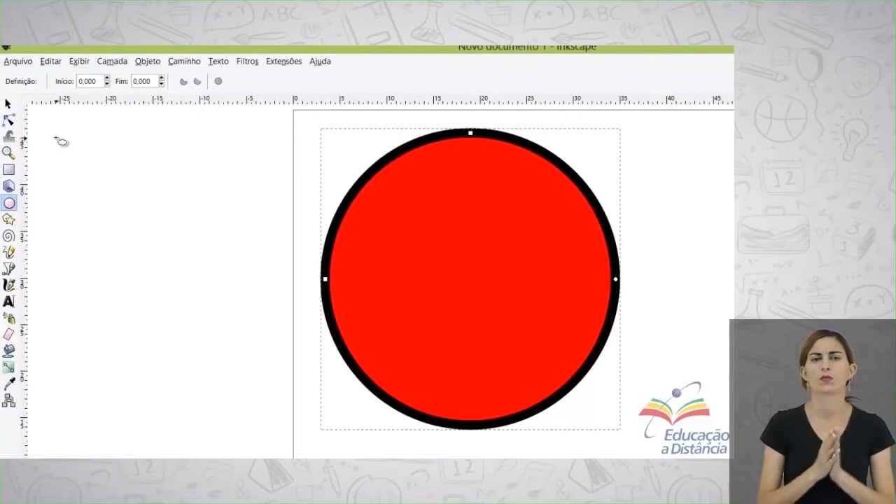
# Step: Position the circle at X 4 px and Y 4 px
pyautogui.click(9, 104)
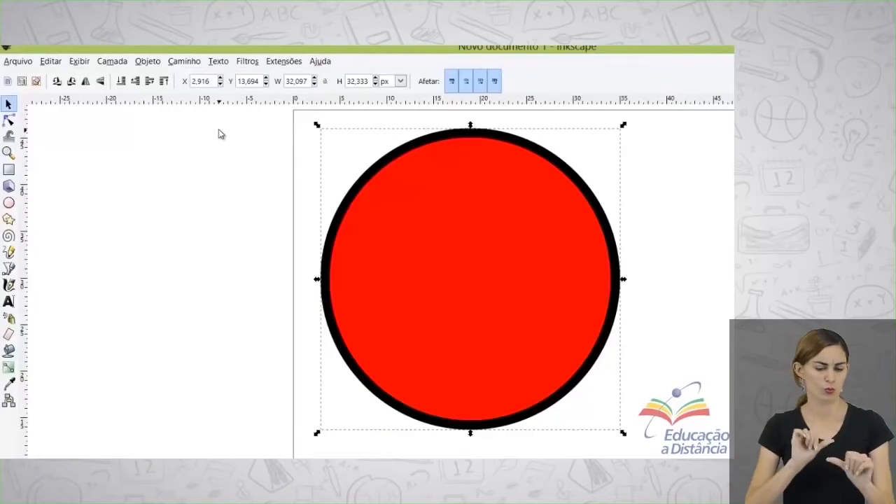
pyautogui.press('BackSpace')
pyautogui.press('BackSpace')
pyautogui.press('BackSpace')
pyautogui.press('BackSpace')
pyautogui.press('BackSpace')
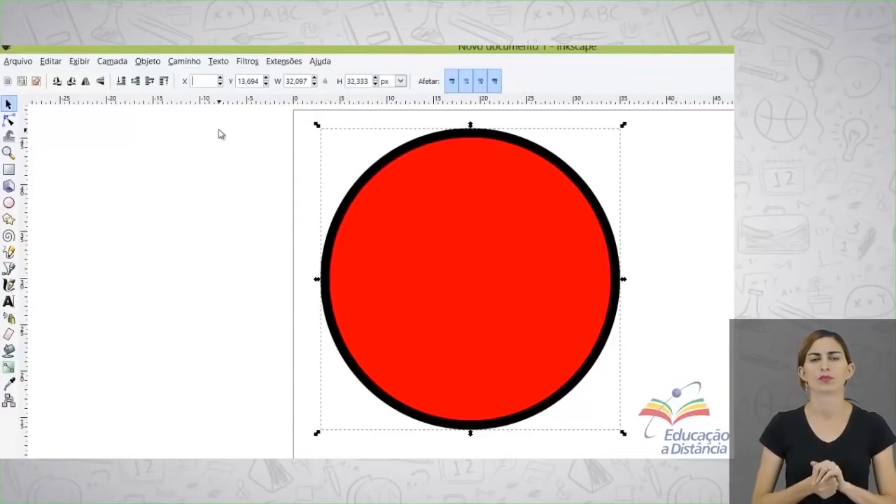
pyautogui.write('4')
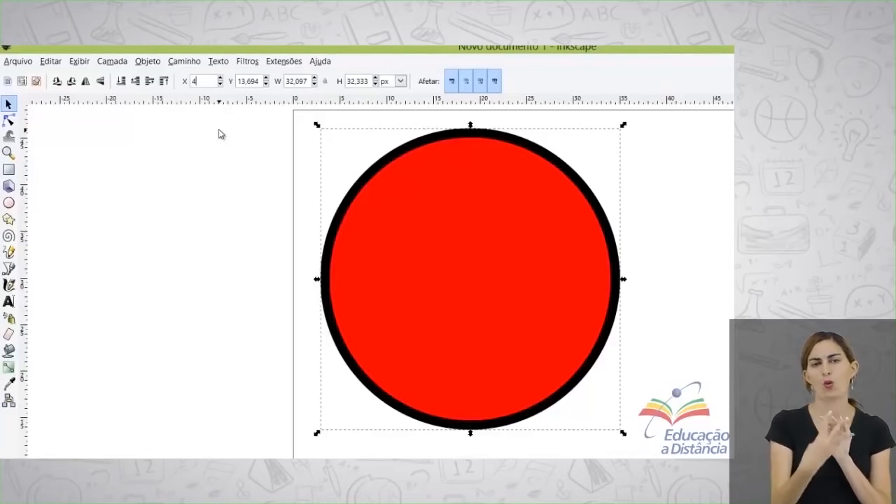
pyautogui.doubleClick(250, 82)
pyautogui.press('BackSpace')
pyautogui.press('BackSpace')
pyautogui.press('BackSpace')
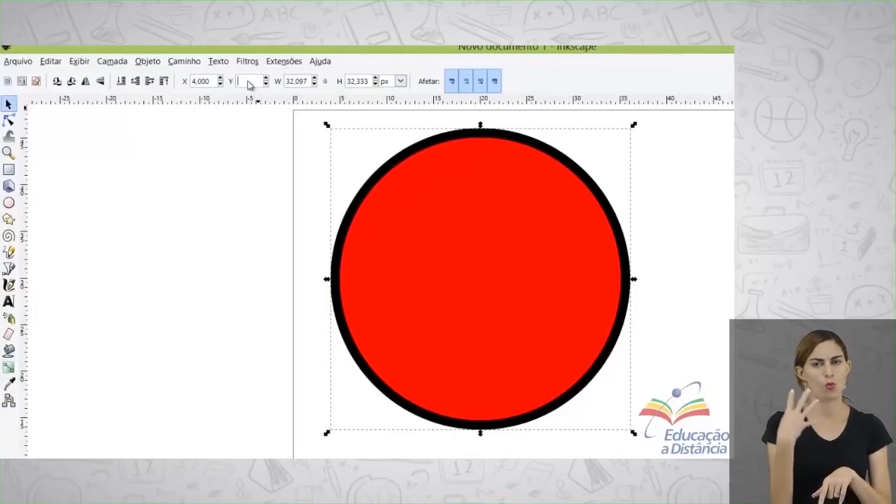
pyautogui.write('4')
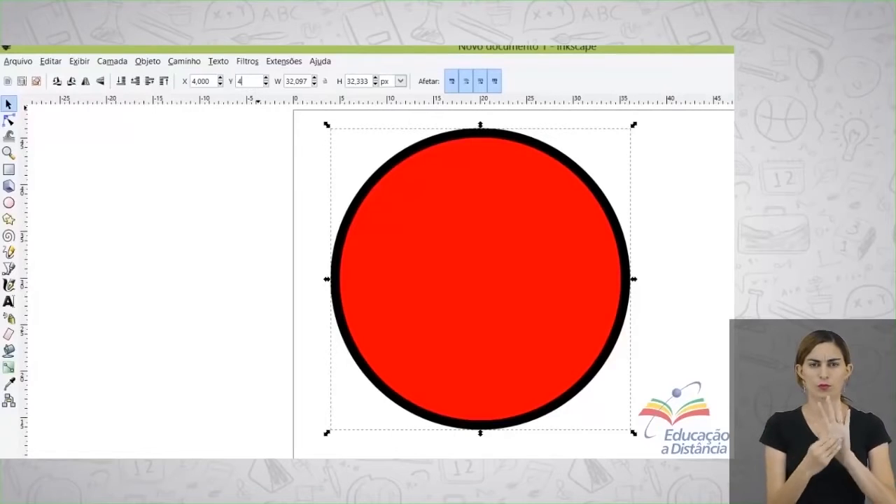
pyautogui.press('Return')
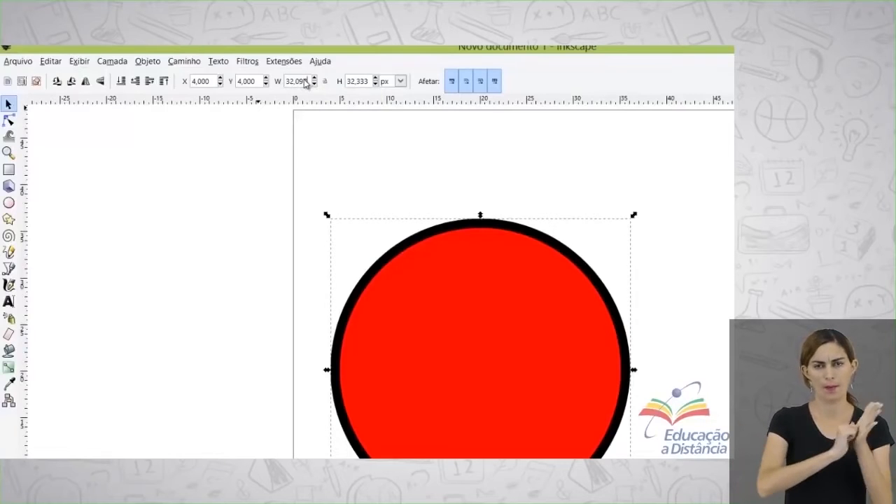
# Step: Set the circle's width to 40 px
pyautogui.click(305, 81)
pyautogui.press('BackSpace')
pyautogui.press('BackSpace')
pyautogui.press('BackSpace')
pyautogui.press('BackSpace')
pyautogui.press('BackSpace')
pyautogui.press('BackSpace')
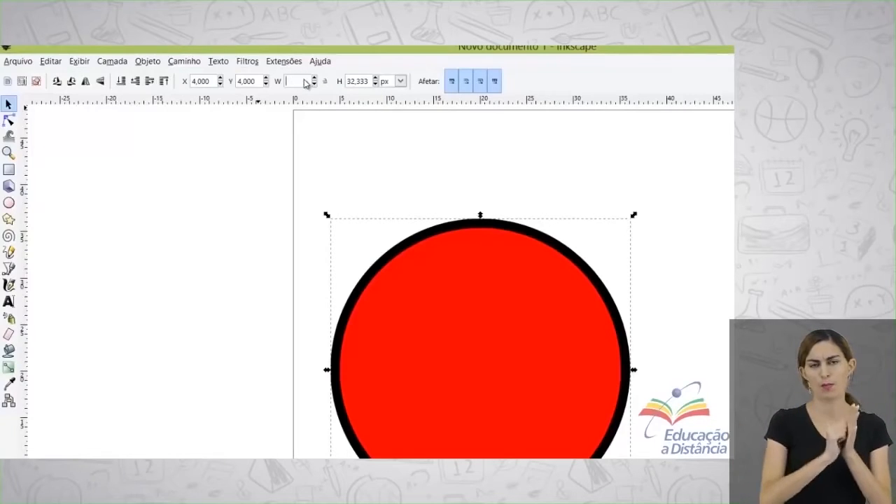
pyautogui.write('40')
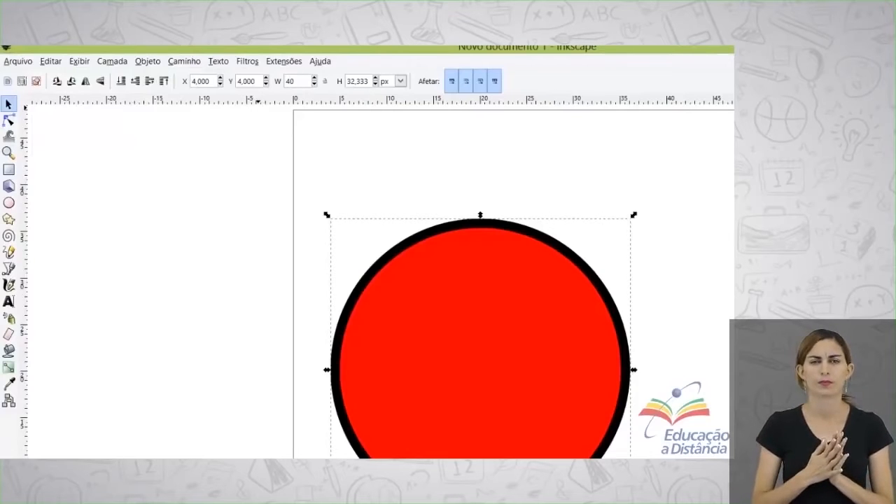
pyautogui.press('Return')
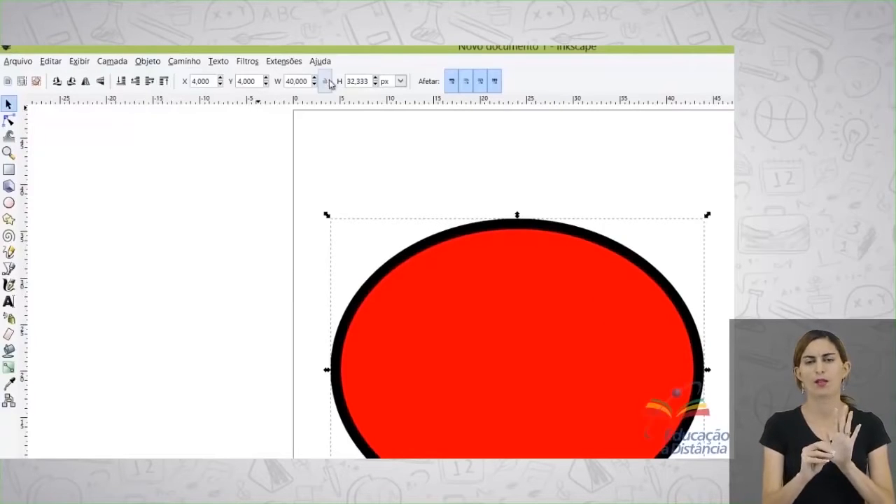
# Step: Set the ellipse's height to 44 px
pyautogui.click(368, 81)
pyautogui.press('BackSpace')
pyautogui.press('BackSpace')
pyautogui.press('BackSpace')
pyautogui.press('BackSpace')
pyautogui.press('BackSpace')
pyautogui.press('BackSpace')
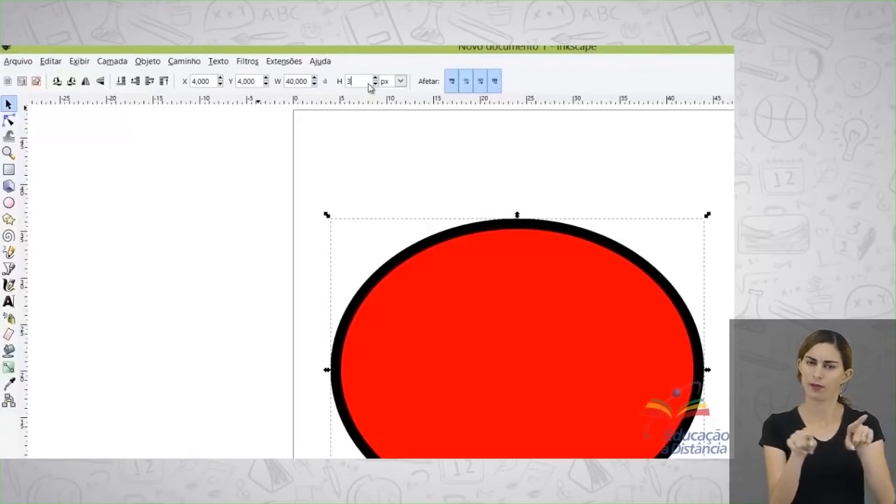
pyautogui.write('44')
pyautogui.press('Return')
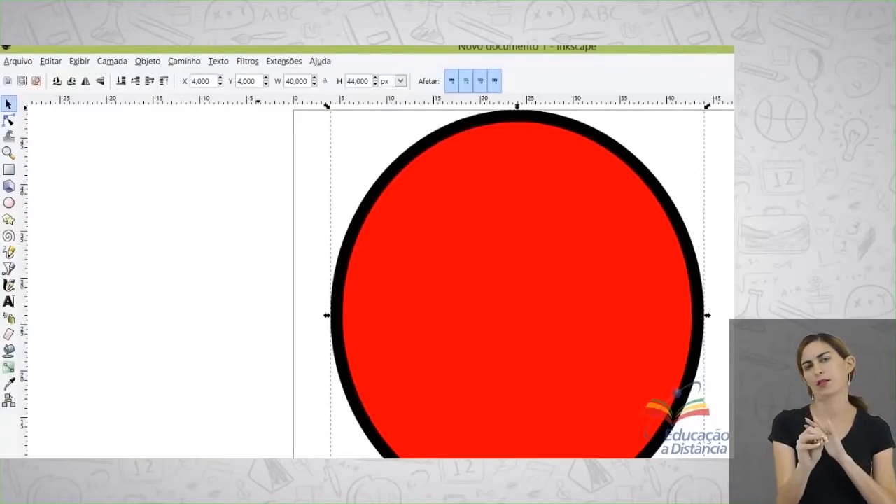
# Step: Set the ellipse's height to 40 px
pyautogui.click(356, 82)
pyautogui.press('BackSpace')
pyautogui.write('4')
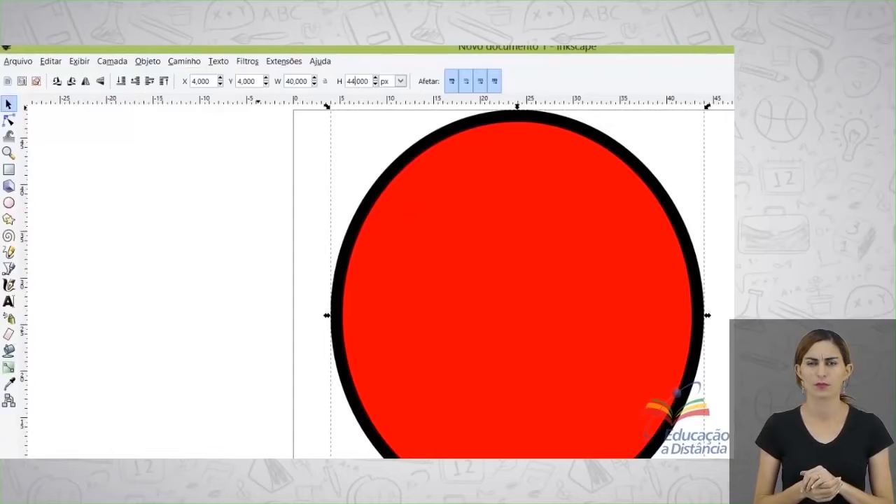
pyautogui.press('BackSpace')
pyautogui.write('0')
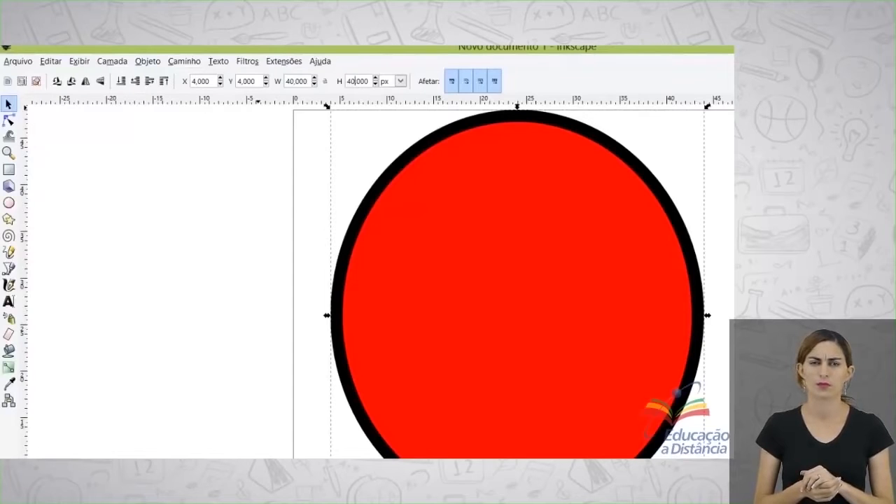
pyautogui.press('Return')
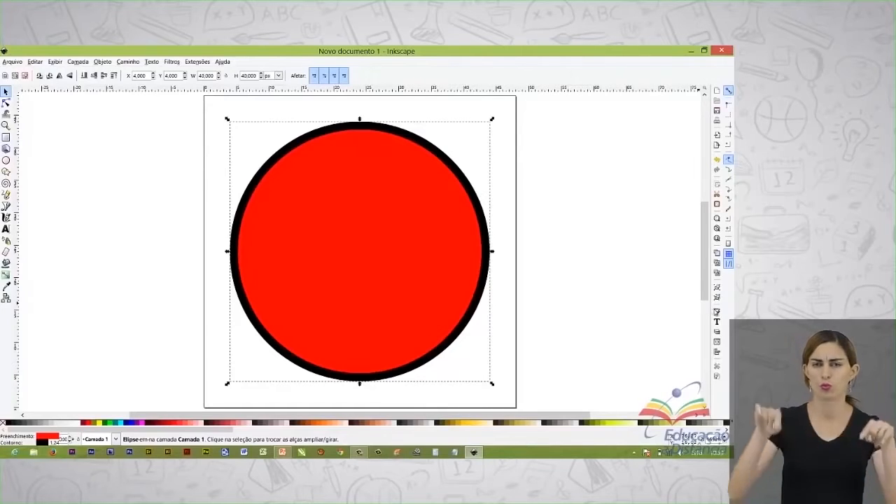
# Step: Remove the circle's outline by setting its stroke paint to no colour
pyautogui.click(716, 312)
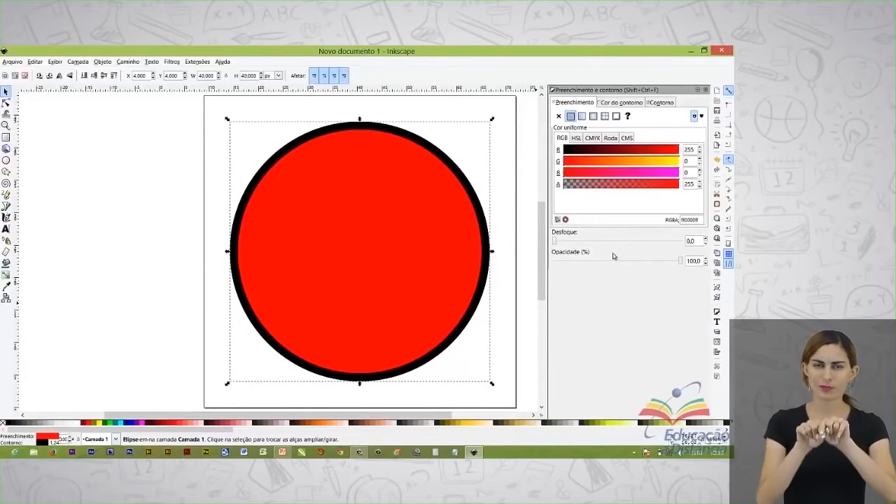
pyautogui.click(617, 103)
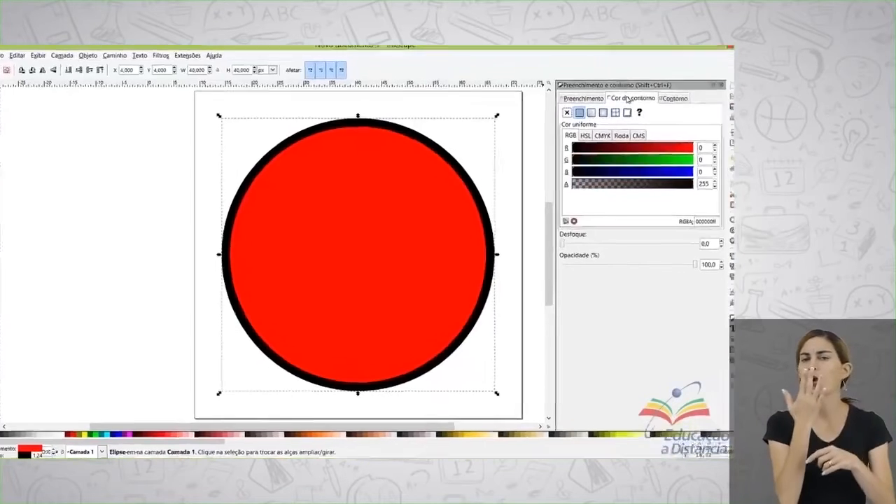
pyautogui.click(660, 102)
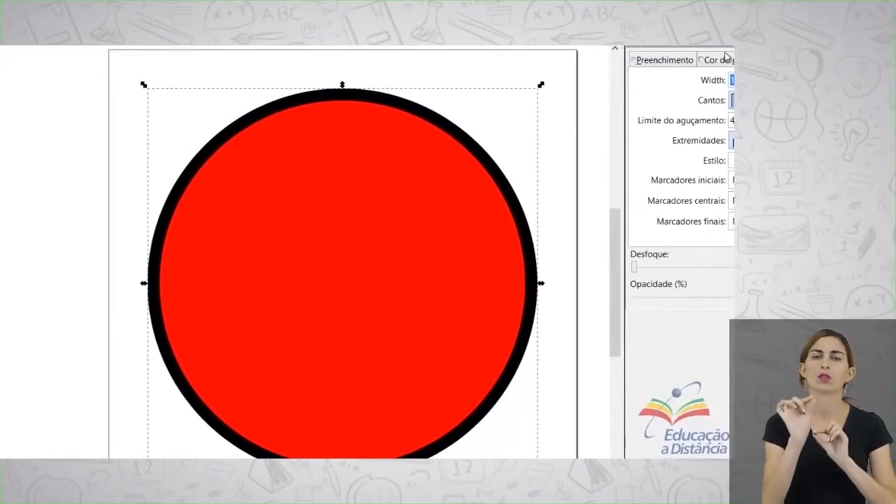
pyautogui.click(708, 60)
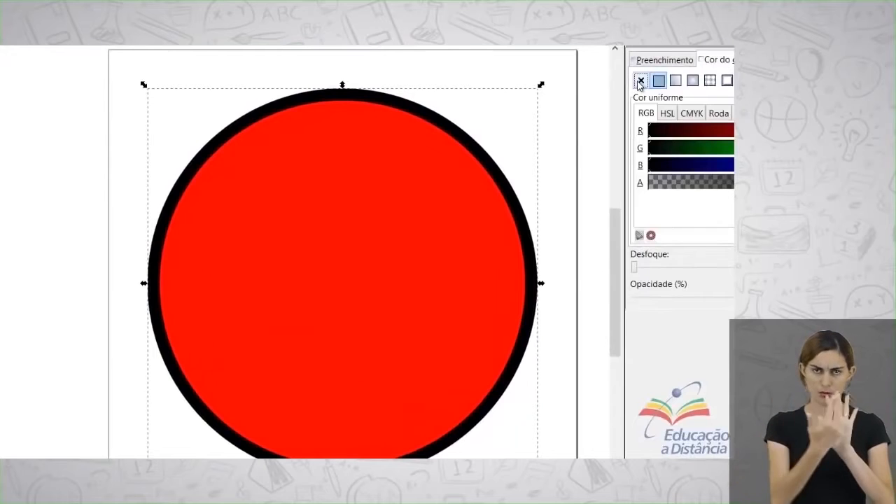
pyautogui.click(639, 82)
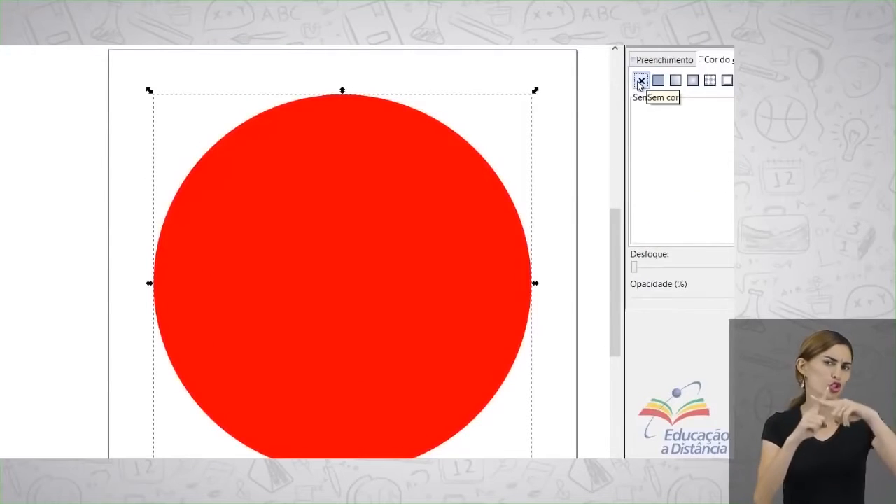
# Step: Change the circle's fill from a uniform colour to a linear gradient
pyautogui.click(661, 61)
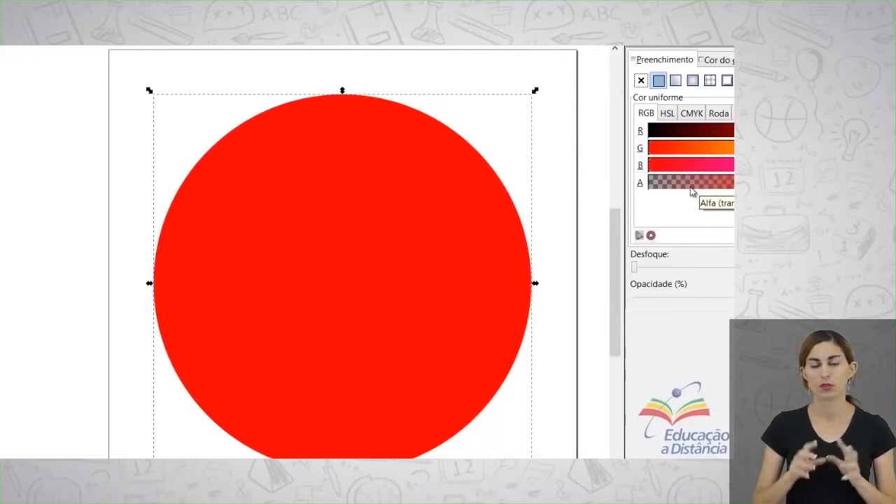
pyautogui.click(677, 83)
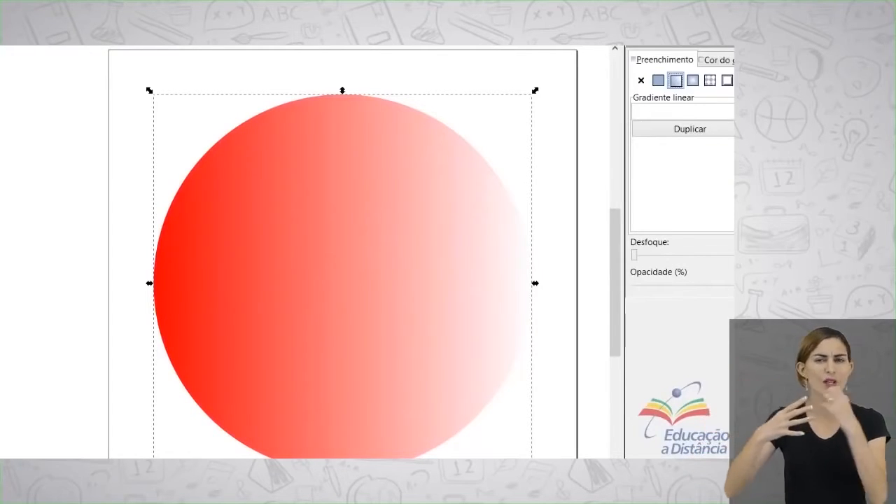
# Step: Edit the linear gradient's first stop, setting its colour to opaque bright green, RGBA 00ff00ff
pyautogui.click(805, 128)
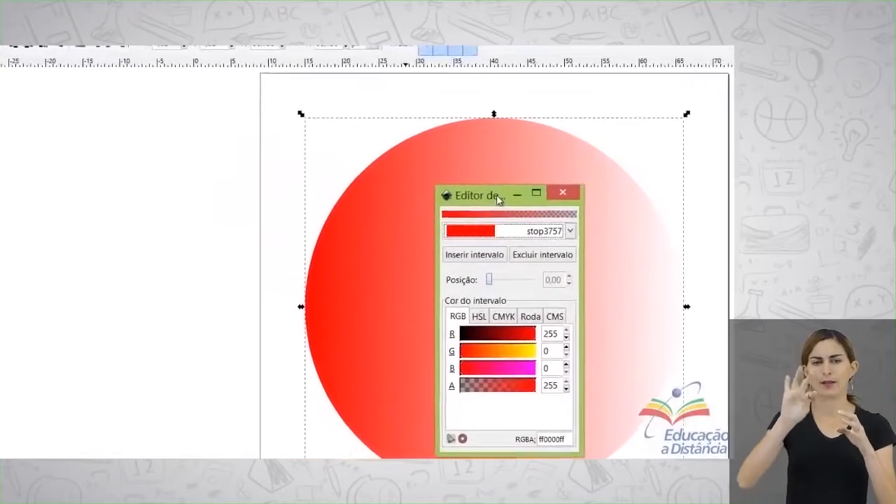
pyautogui.moveTo(346, 174); pyautogui.dragTo(118, 130)
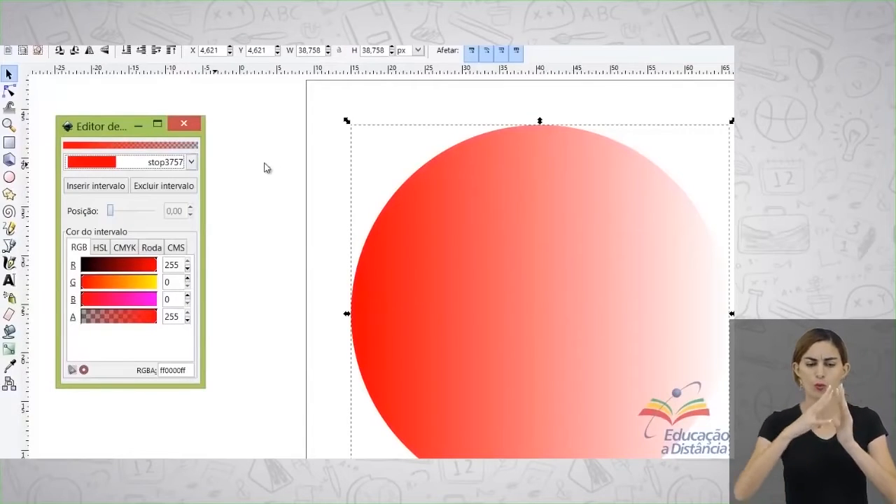
pyautogui.click(178, 165)
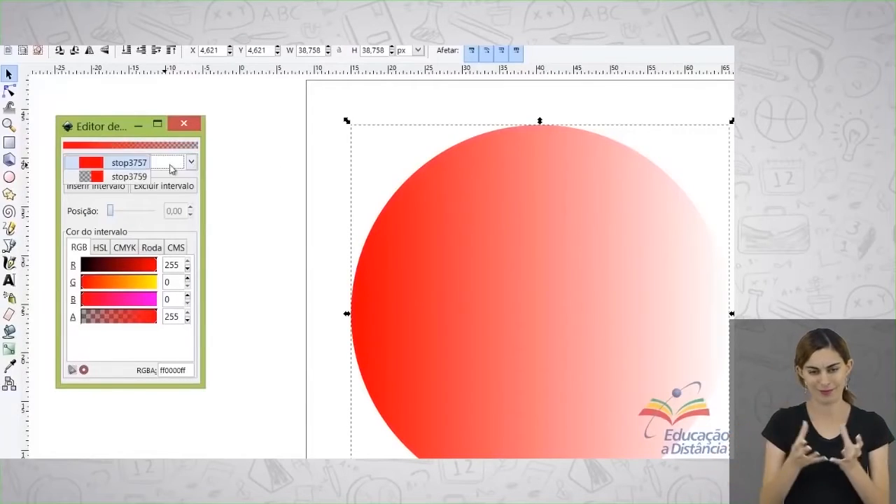
pyautogui.click(98, 165)
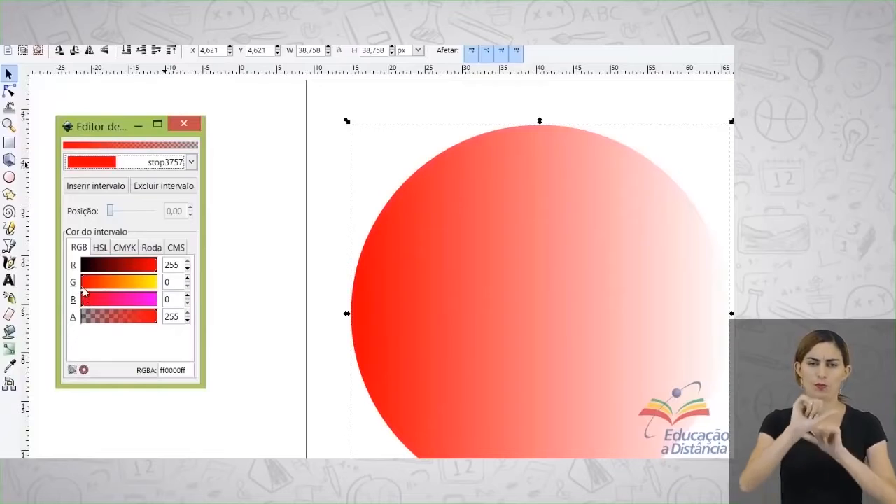
pyautogui.click(93, 287)
pyautogui.click(120, 283)
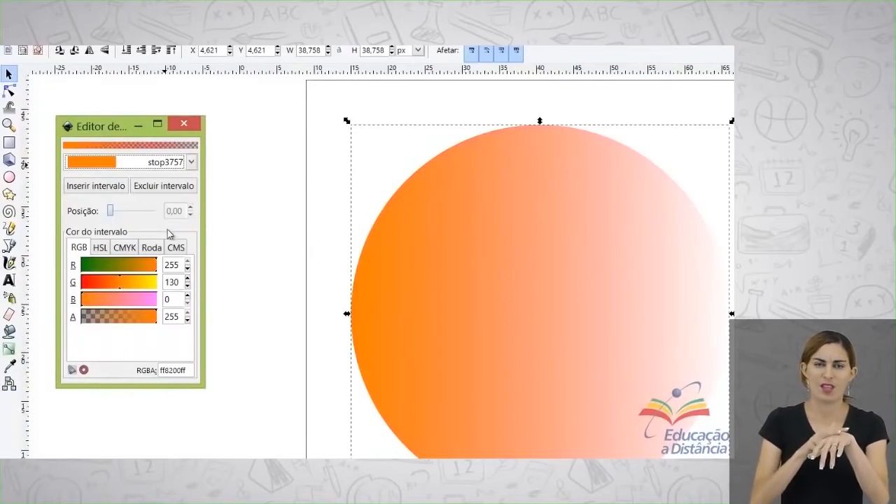
pyautogui.click(93, 266)
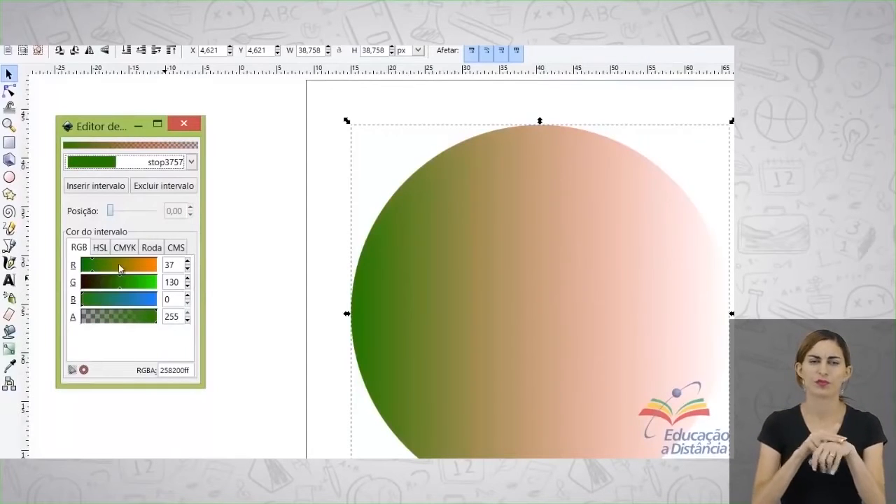
pyautogui.moveTo(94, 272); pyautogui.dragTo(79, 273)
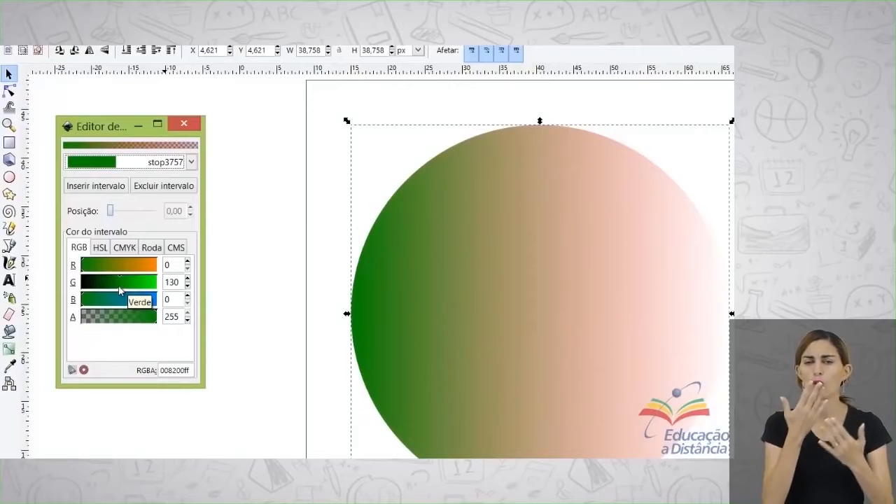
pyautogui.moveTo(119, 286); pyautogui.dragTo(166, 284)
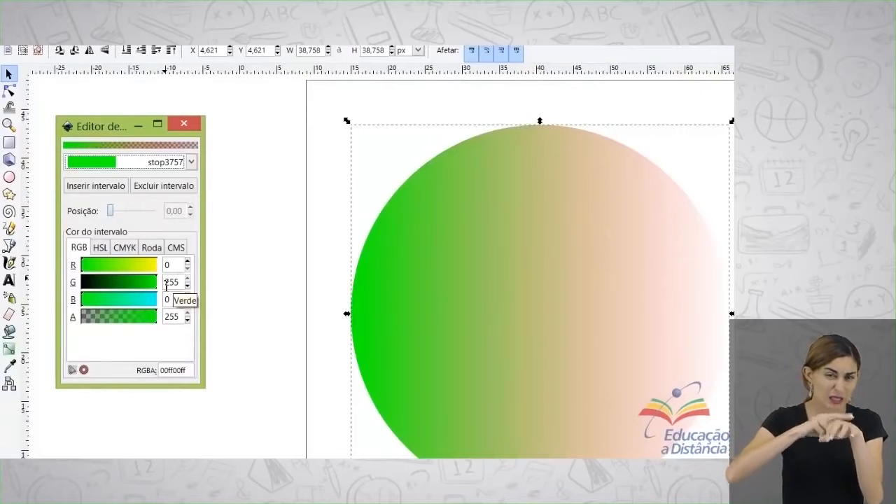
# Step: Set the gradient's end stop to opaque dark green, RGBA 009400ff, and close the gradient editor
pyautogui.click(192, 162)
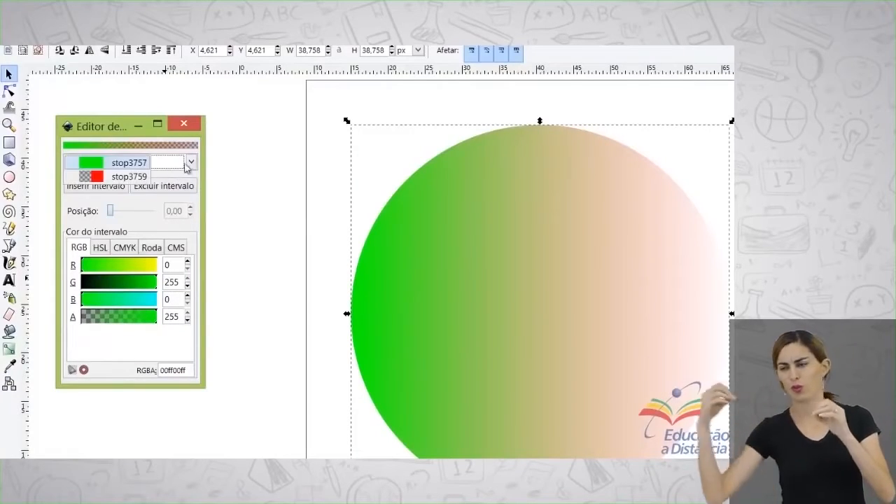
pyautogui.click(135, 178)
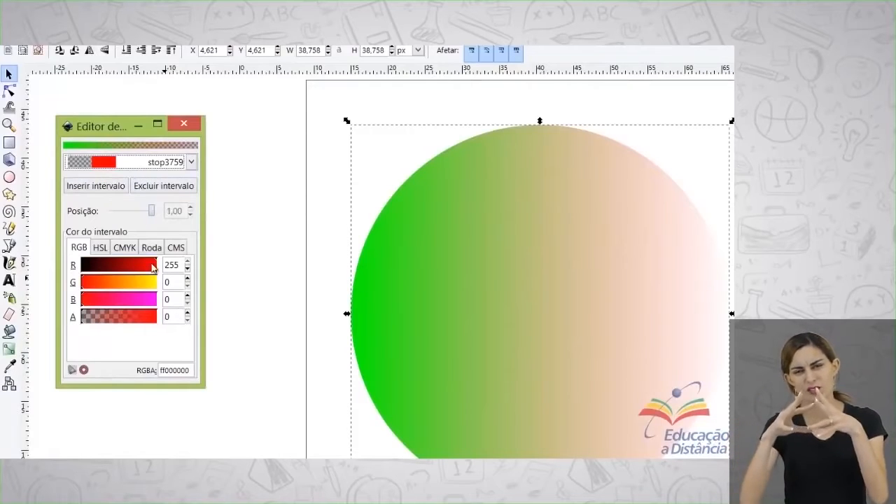
pyautogui.click(97, 283)
pyautogui.moveTo(97, 283); pyautogui.dragTo(125, 292)
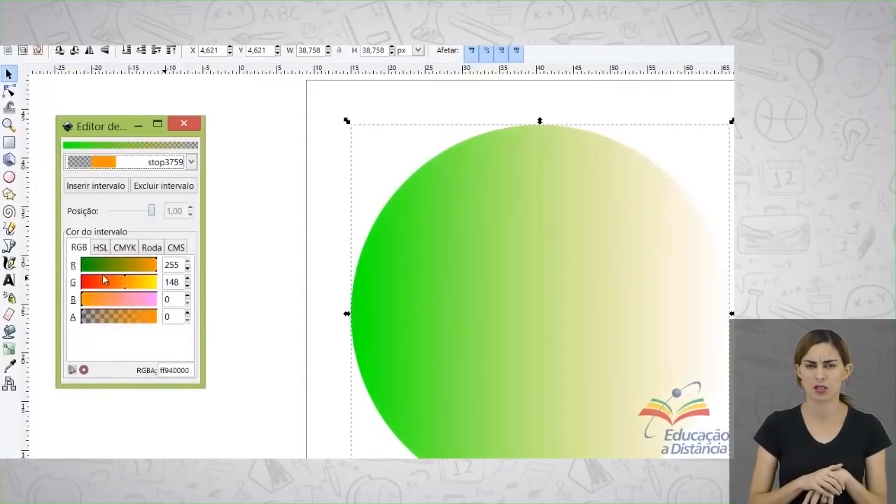
pyautogui.click(87, 267)
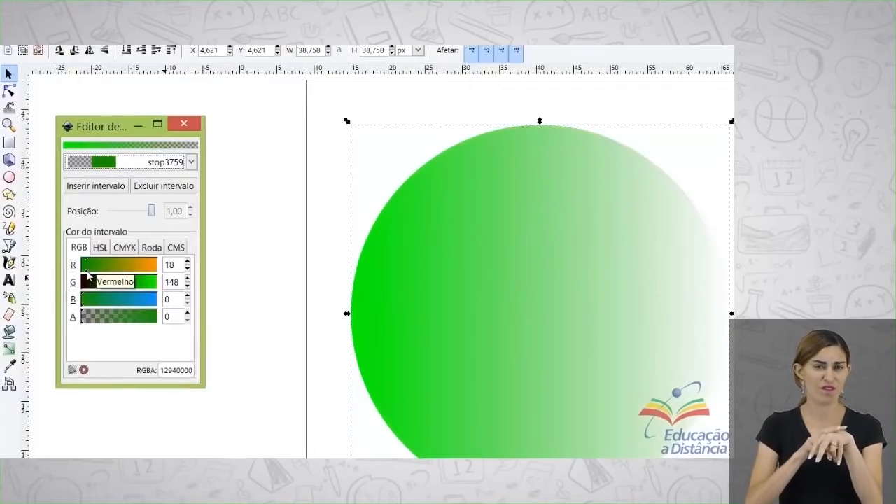
pyautogui.moveTo(87, 270); pyautogui.dragTo(80, 272)
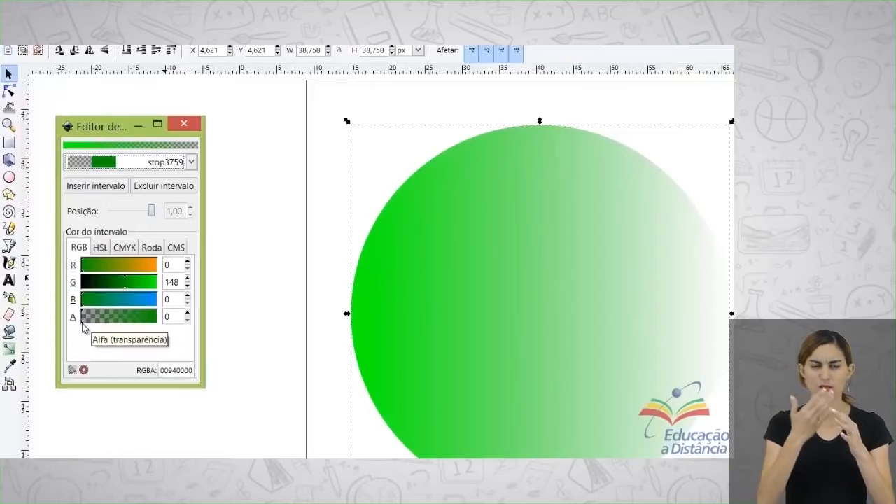
pyautogui.moveTo(82, 322); pyautogui.dragTo(216, 331)
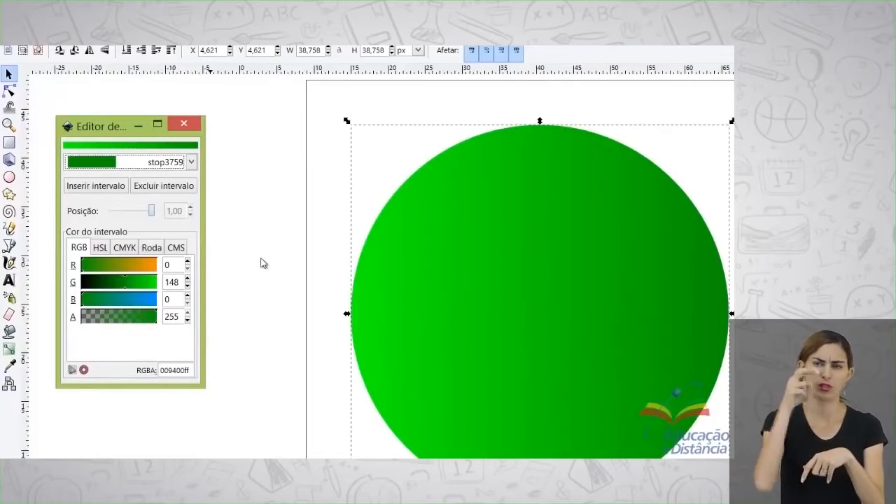
pyautogui.click(195, 165)
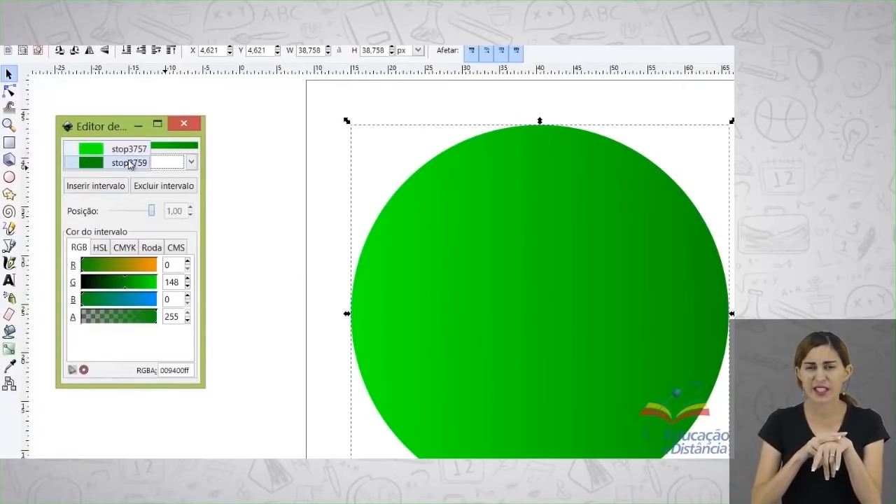
pyautogui.click(169, 227)
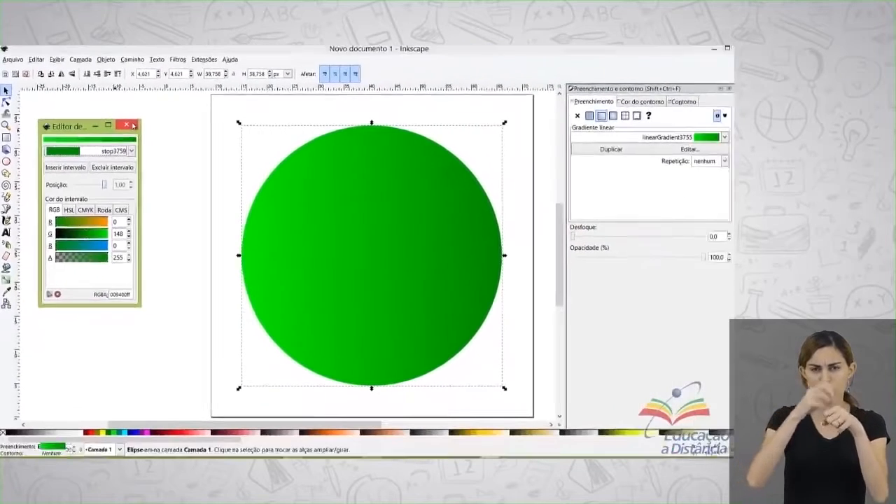
pyautogui.click(183, 124)
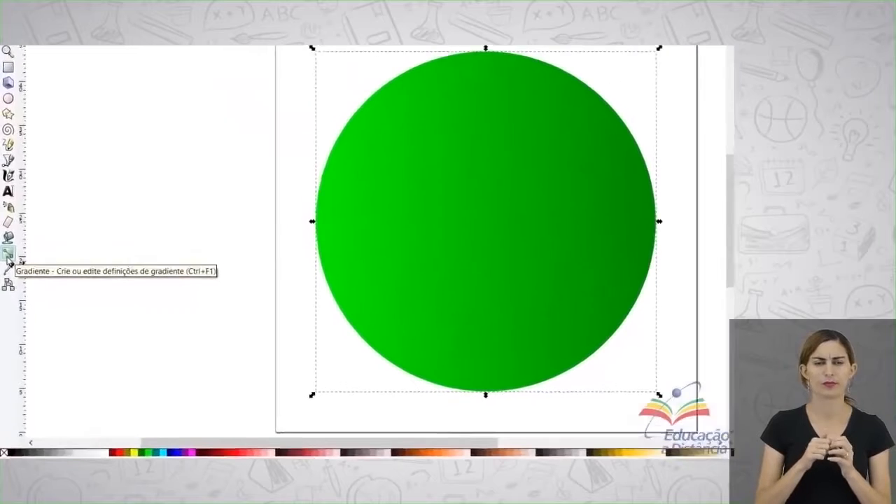
# Step: Reorient the circle's gradient vertically, from bright green at the circle's top edge to dark green at its bottom edge
pyautogui.click(6, 276)
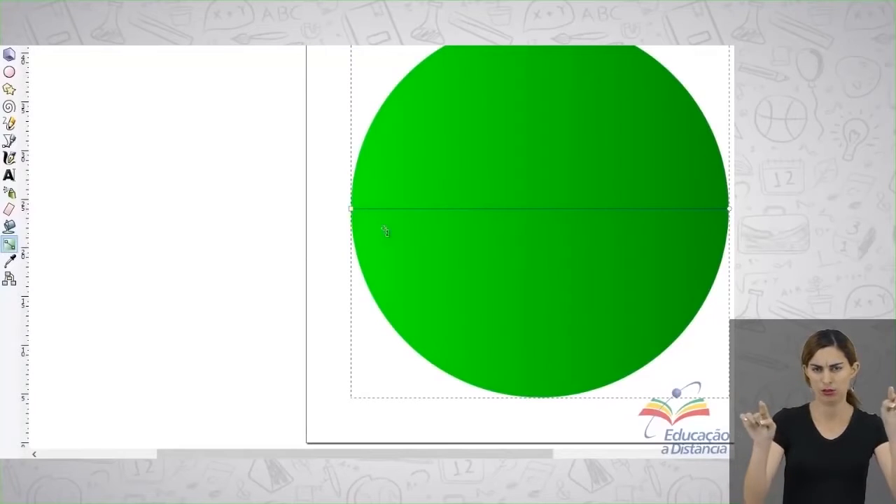
pyautogui.moveTo(352, 209); pyautogui.dragTo(550, 84)
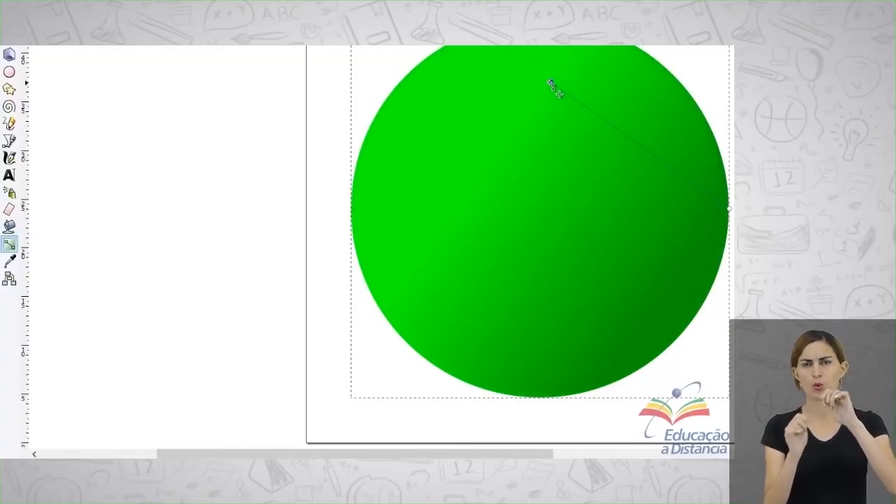
pyautogui.moveTo(550, 83); pyautogui.dragTo(563, 42)
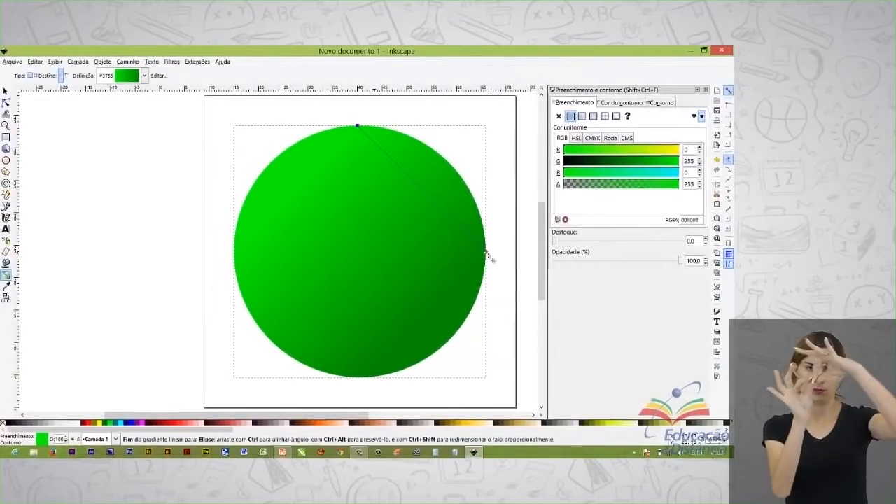
pyautogui.moveTo(487, 256); pyautogui.dragTo(360, 383)
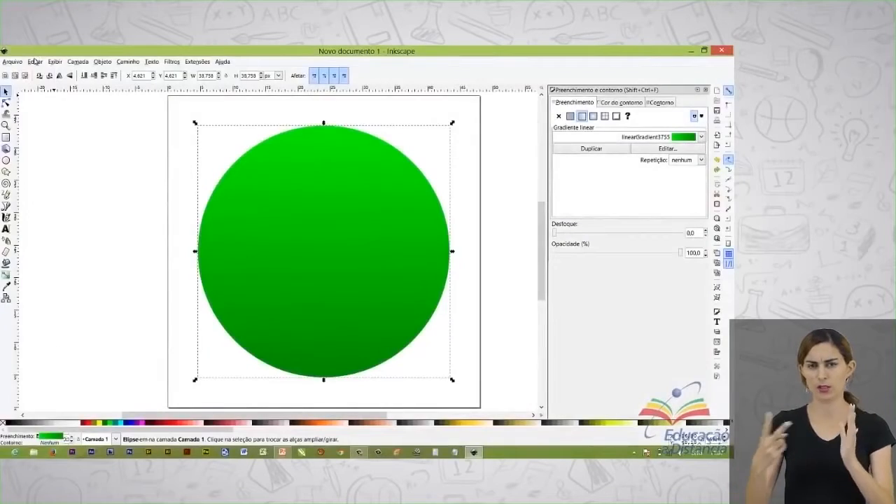
# Step: Duplicate the green circle in place, and undo a trial move of the copy to the right
pyautogui.click(25, 64)
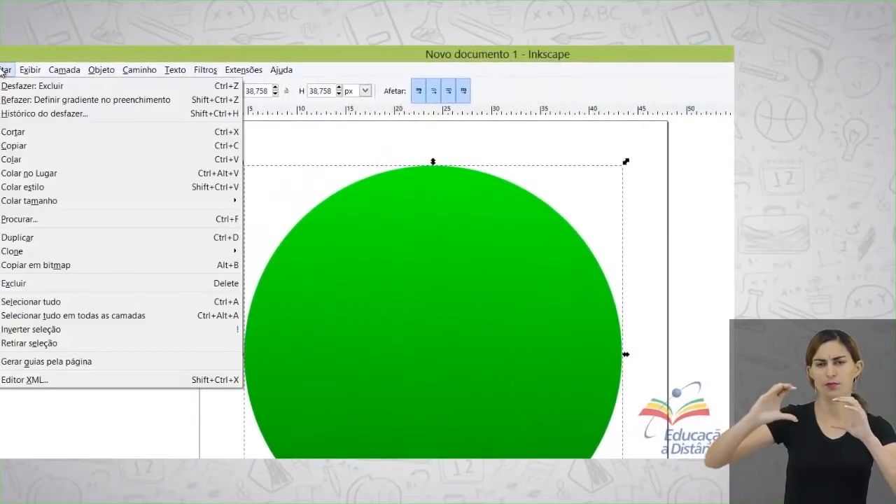
pyautogui.click(32, 239)
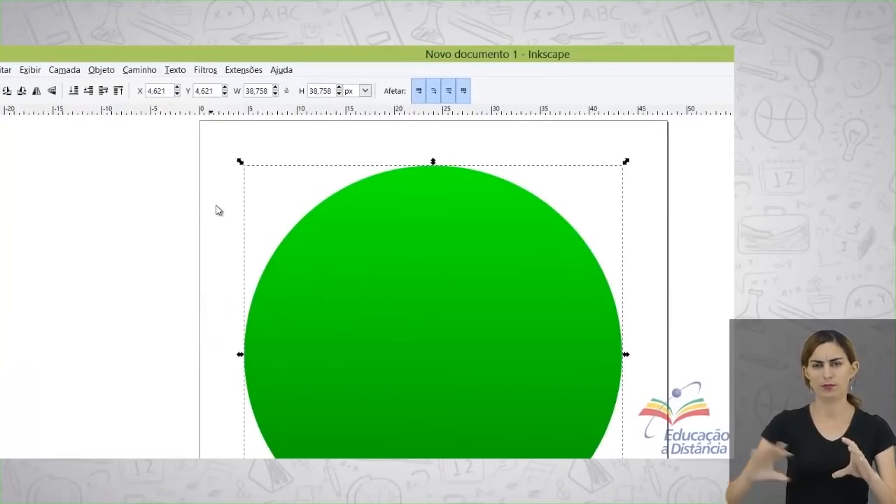
pyautogui.moveTo(436, 247); pyautogui.dragTo(556, 260)
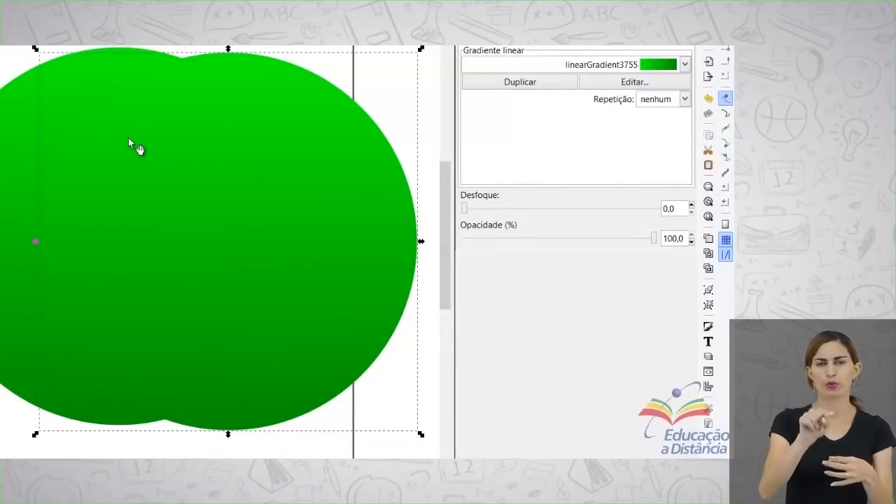
pyautogui.hotkey('ctrl', 'z')
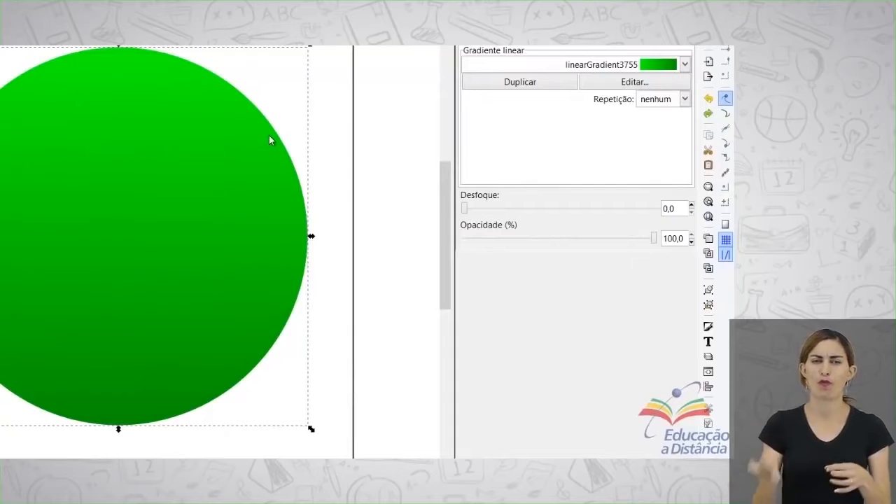
# Step: Duplicate the gradient so the top circle has its own editable copy, and change that circle's fill to a radial gradient
pyautogui.click(587, 65)
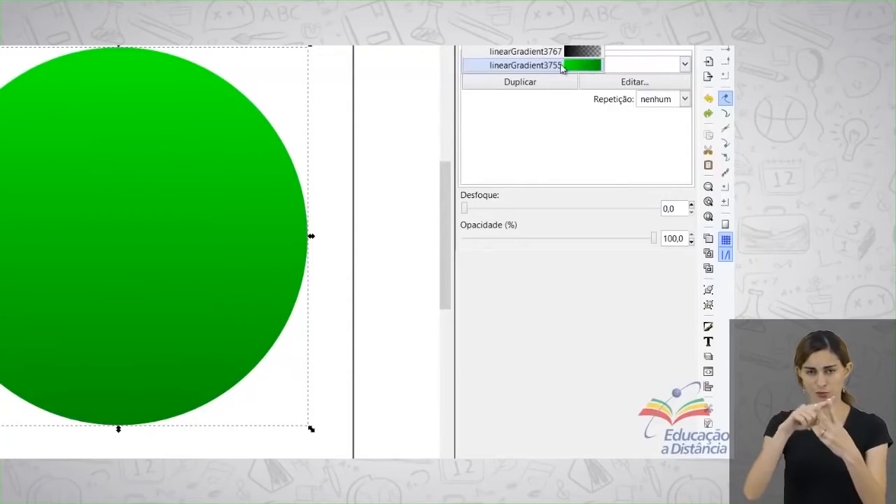
pyautogui.click(560, 66)
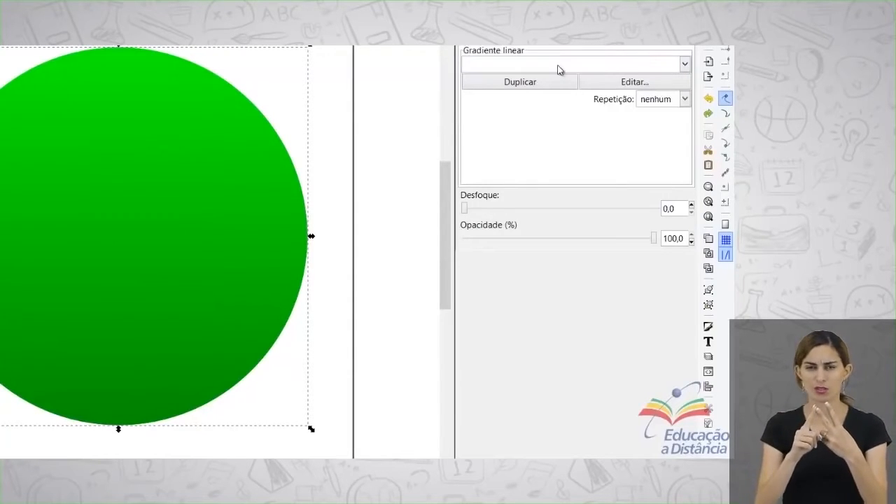
pyautogui.click(520, 82)
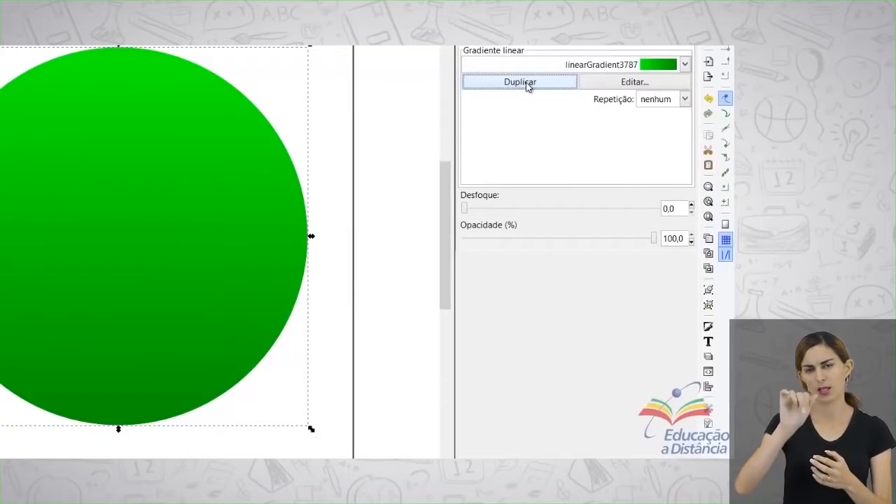
pyautogui.click(620, 86)
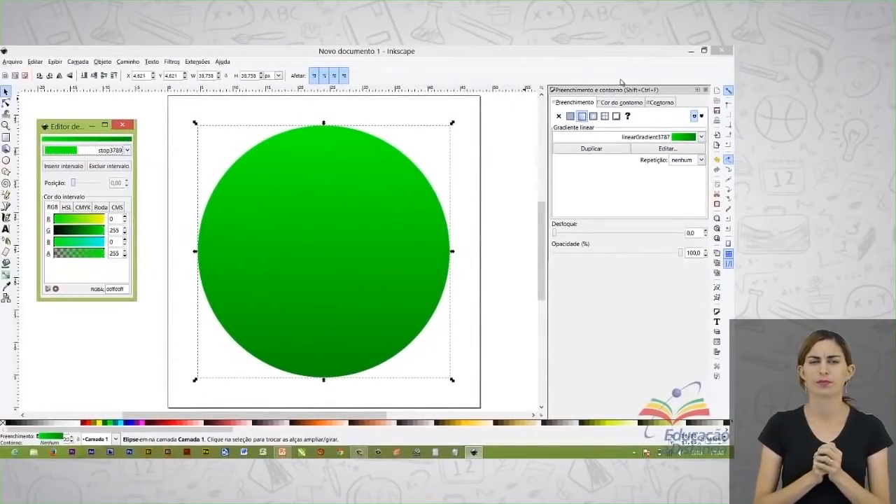
pyautogui.click(594, 117)
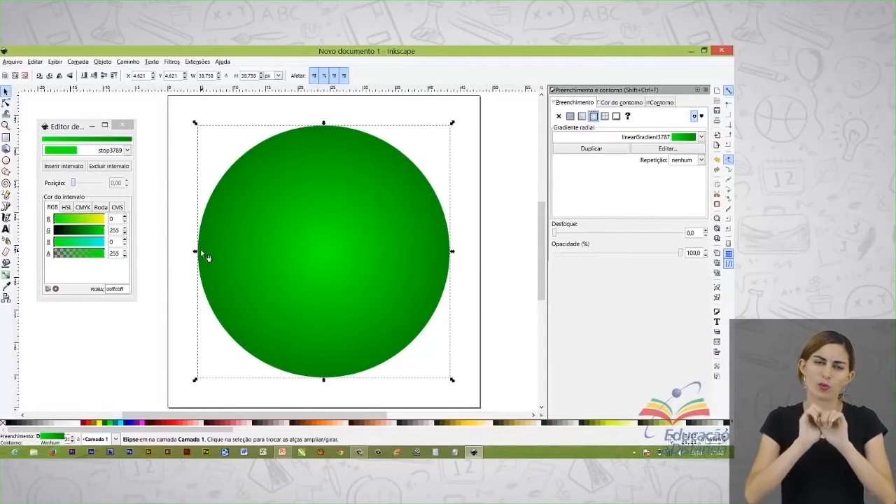
# Step: Set the radial gradient's first stop to nearly transparent black, with green 0 and alpha 2
pyautogui.click(103, 151)
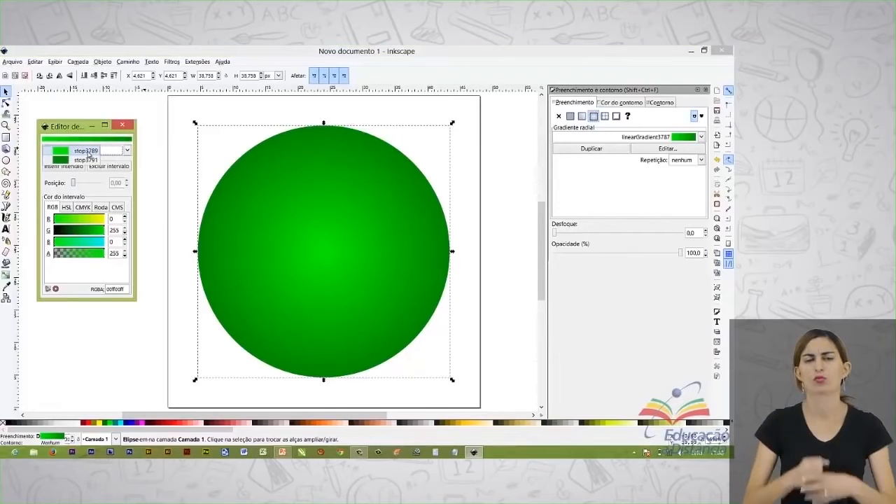
pyautogui.click(87, 151)
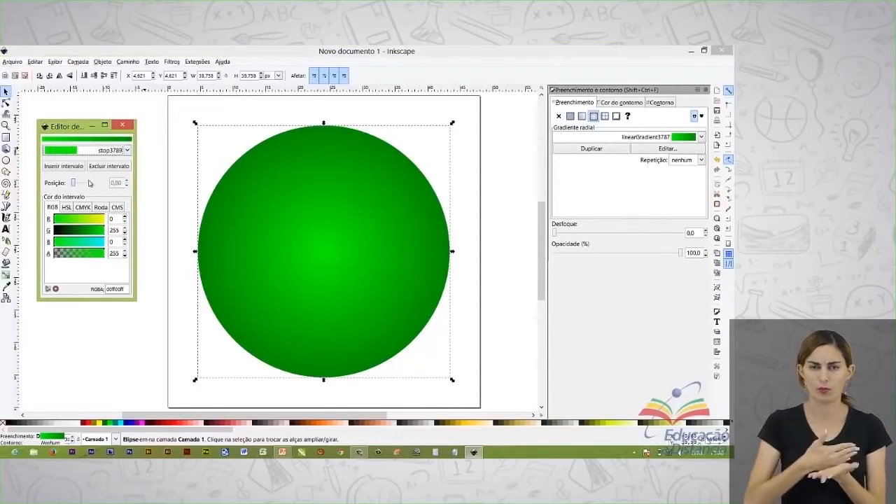
pyautogui.moveTo(79, 232); pyautogui.dragTo(53, 237)
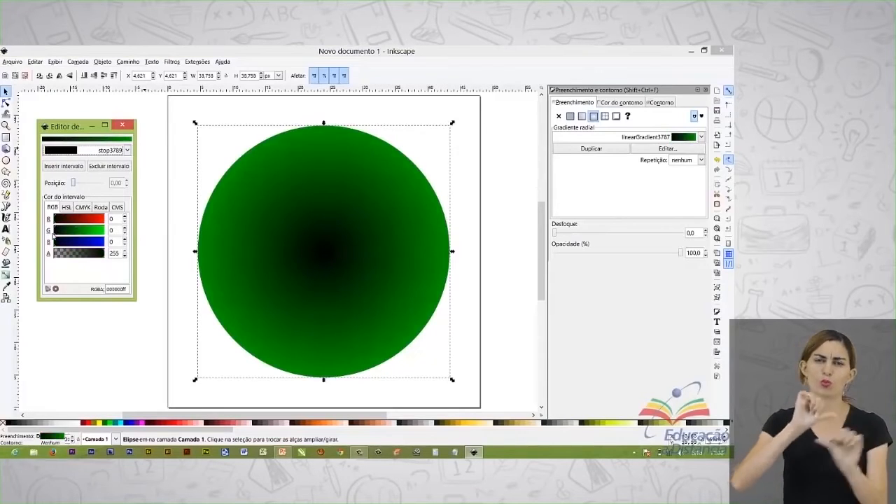
pyautogui.click(68, 255)
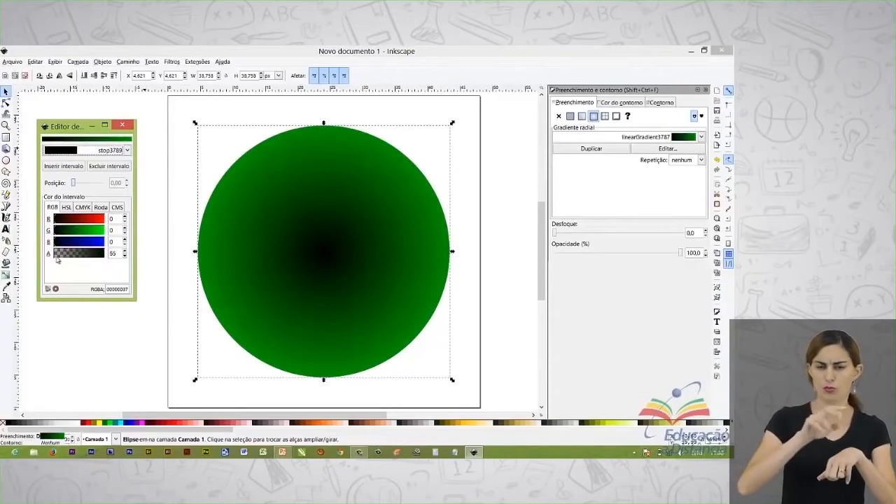
pyautogui.click(56, 254)
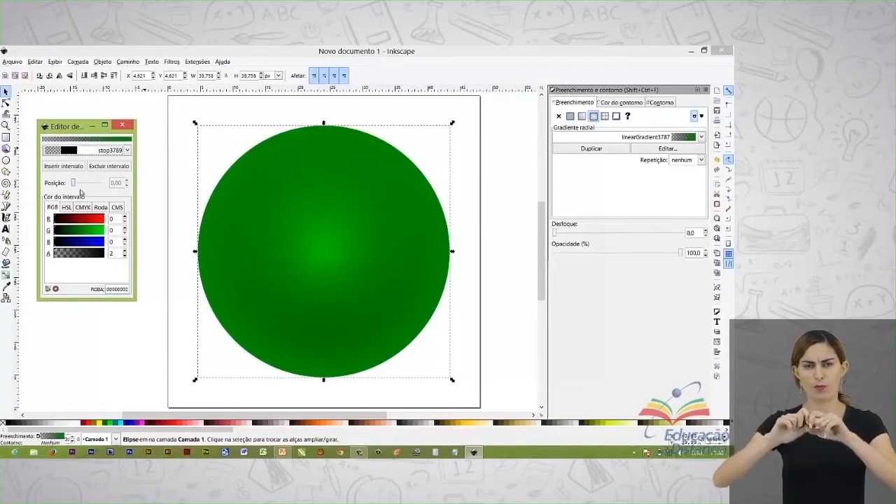
# Step: Set the radial gradient's first stop to alpha 0 and its last stop to opaque black with green 0
pyautogui.click(56, 255)
pyautogui.click(51, 258)
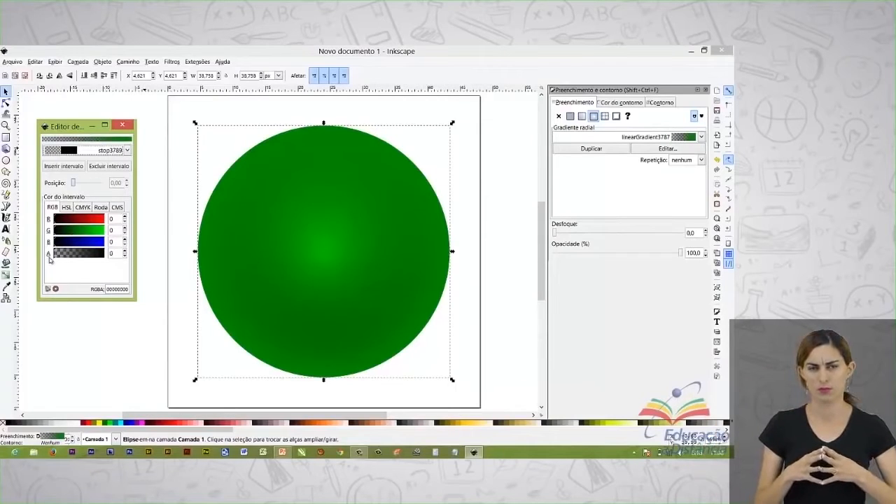
pyautogui.click(79, 151)
pyautogui.click(76, 161)
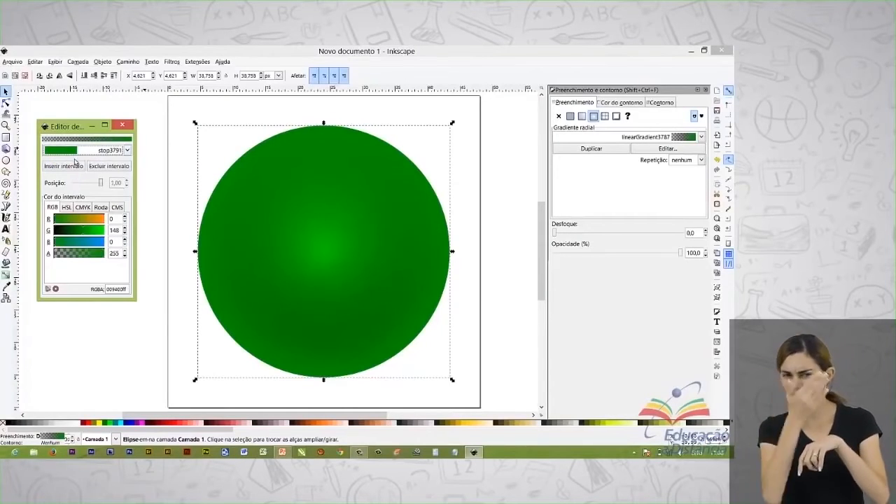
pyautogui.moveTo(56, 236); pyautogui.dragTo(51, 238)
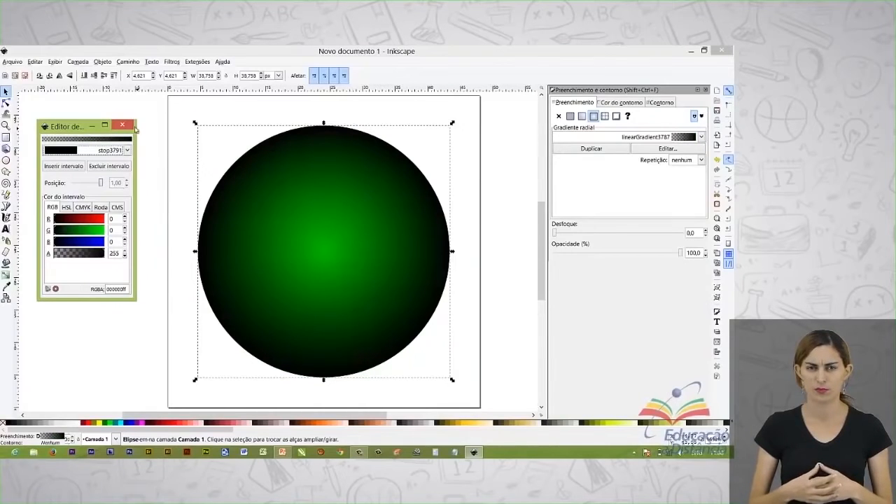
pyautogui.click(123, 126)
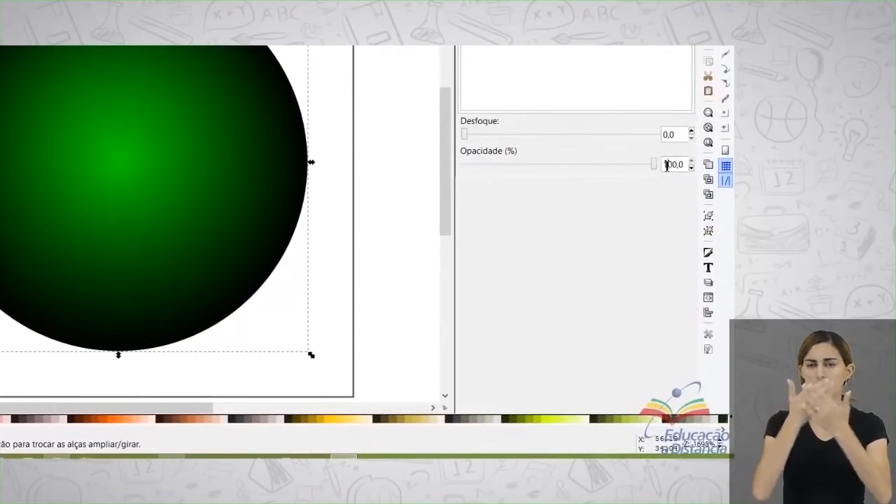
# Step: Set the opacity of the radial-gradient circle to 50%
pyautogui.moveTo(688, 253); pyautogui.dragTo(702, 254)
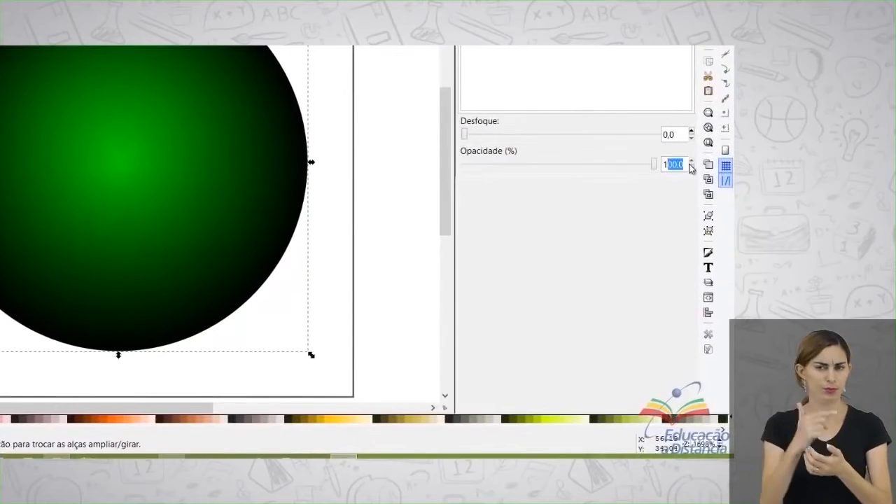
pyautogui.press('BackSpace')
pyautogui.press('BackSpace')
pyautogui.write('50')
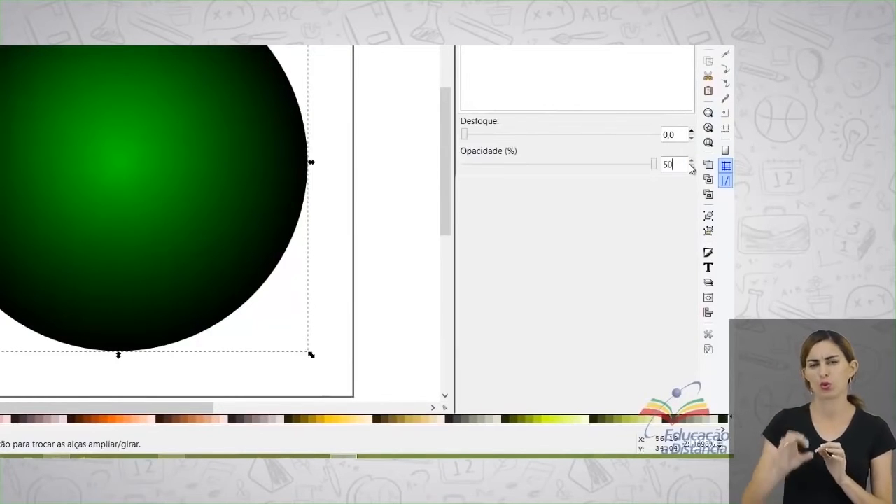
pyautogui.press('Return')
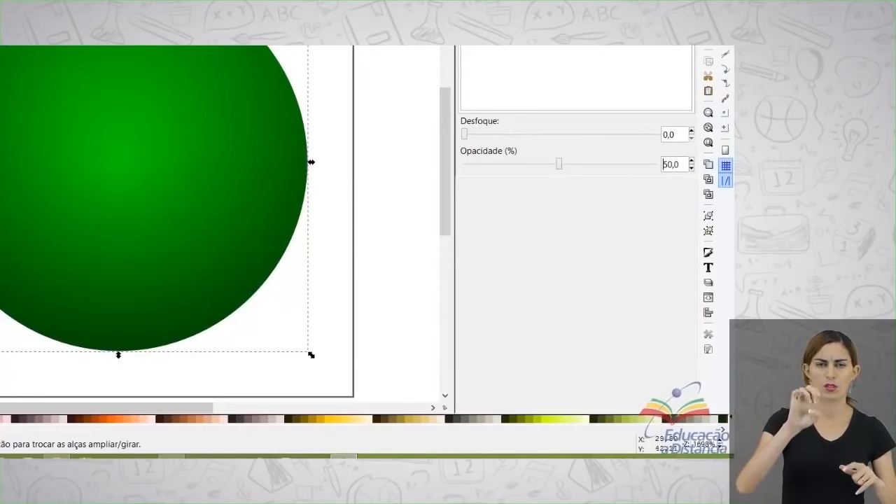
# Step: Apply a blur of 4 to the radial-gradient circle
pyautogui.click(463, 133)
pyautogui.click(479, 137)
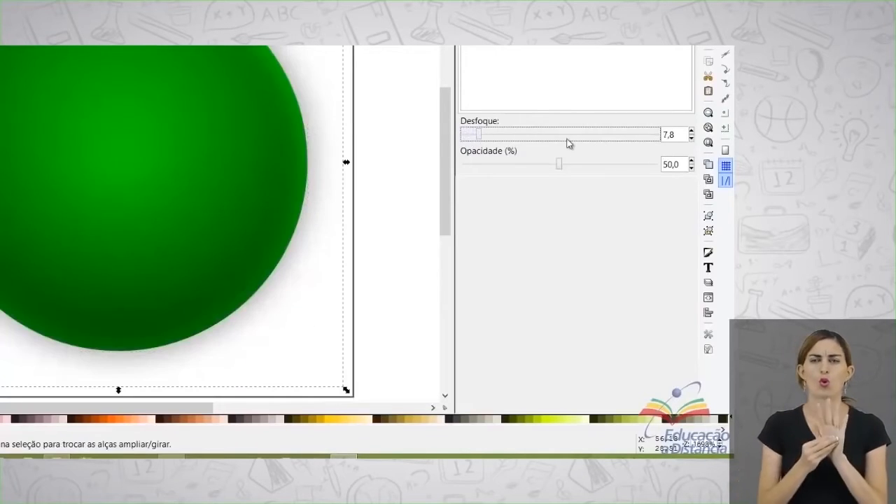
pyautogui.doubleClick(668, 135)
pyautogui.write('4')
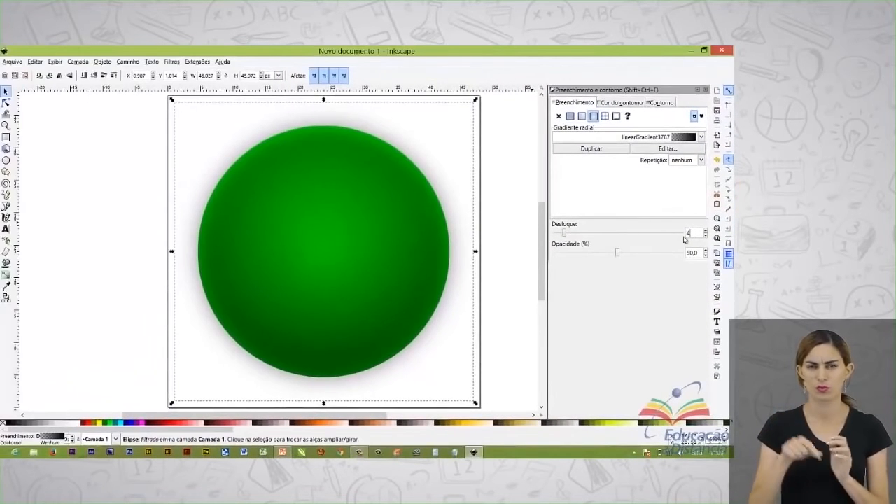
pyautogui.press('Return')
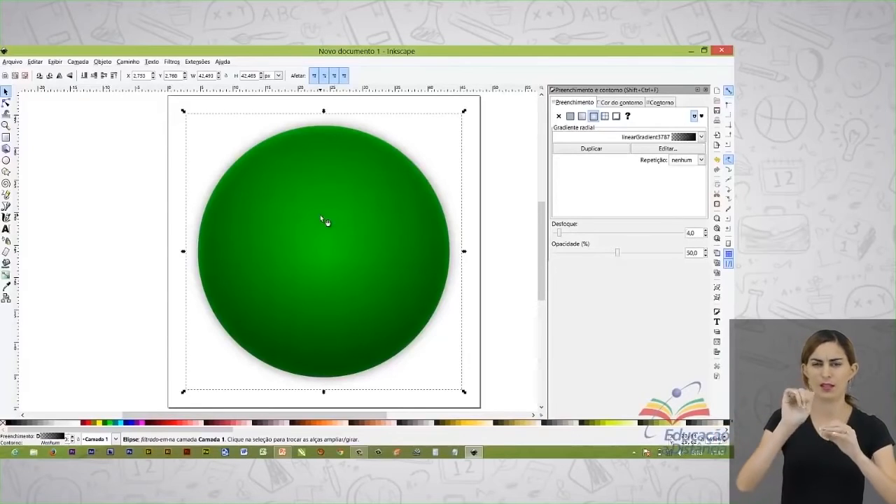
# Step: Try cycling the selection between the two overlapping circles with the blurred one shifted to the left, and undo the shift
pyautogui.press('Tab')
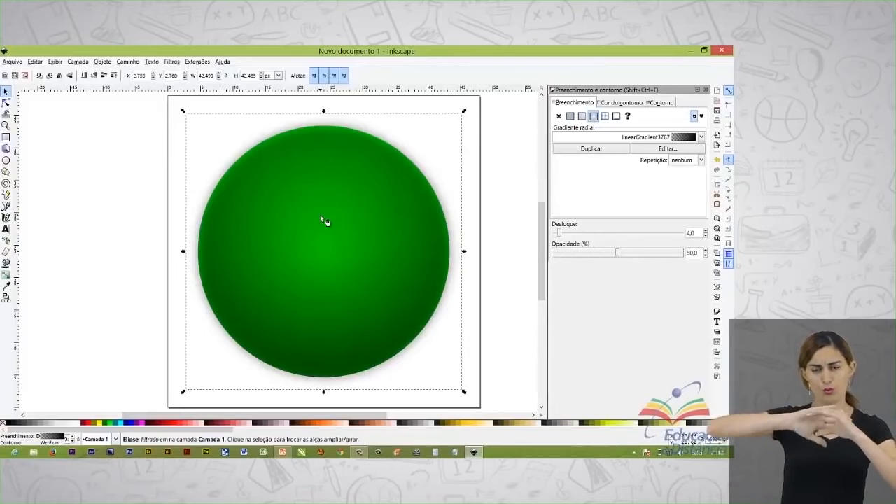
pyautogui.moveTo(331, 260); pyautogui.dragTo(252, 260)
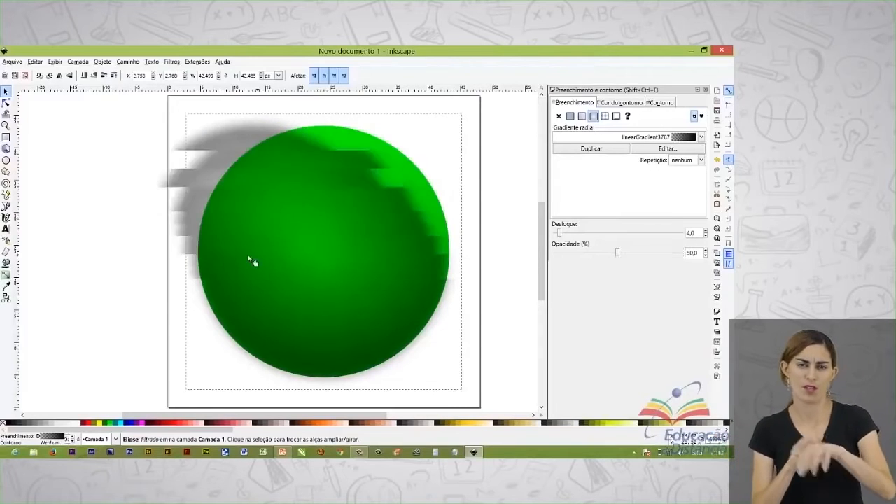
pyautogui.click(249, 254)
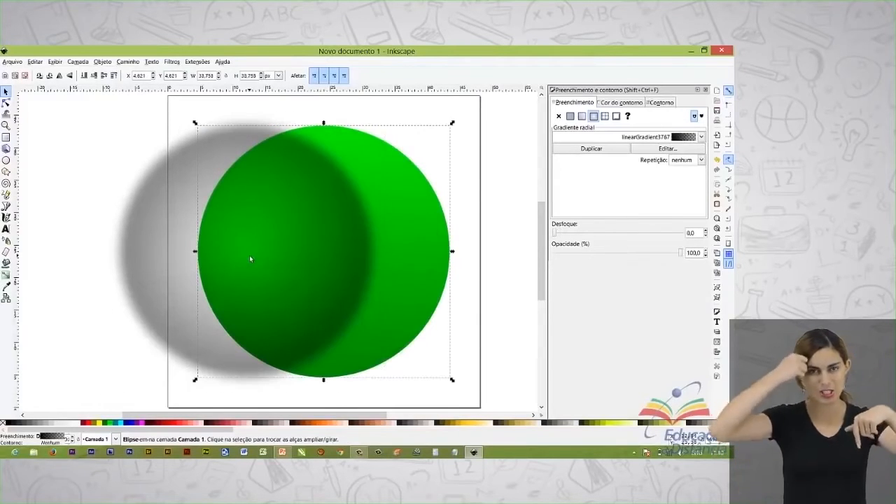
pyautogui.press('Tab')
pyautogui.press('Tab')
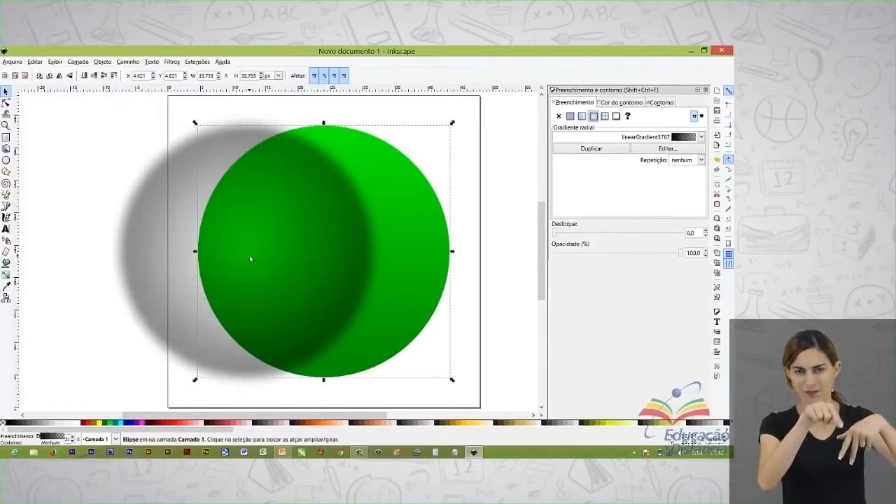
pyautogui.press('Tab')
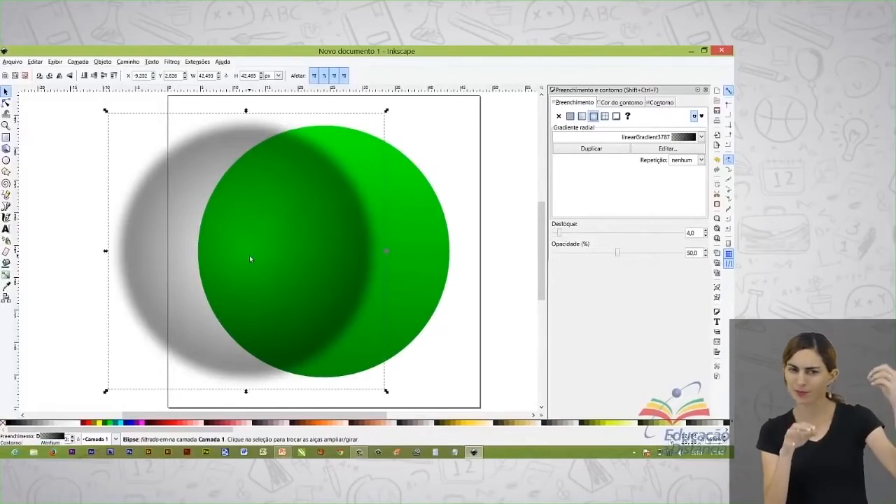
pyautogui.hotkey('ctrl', 'z')
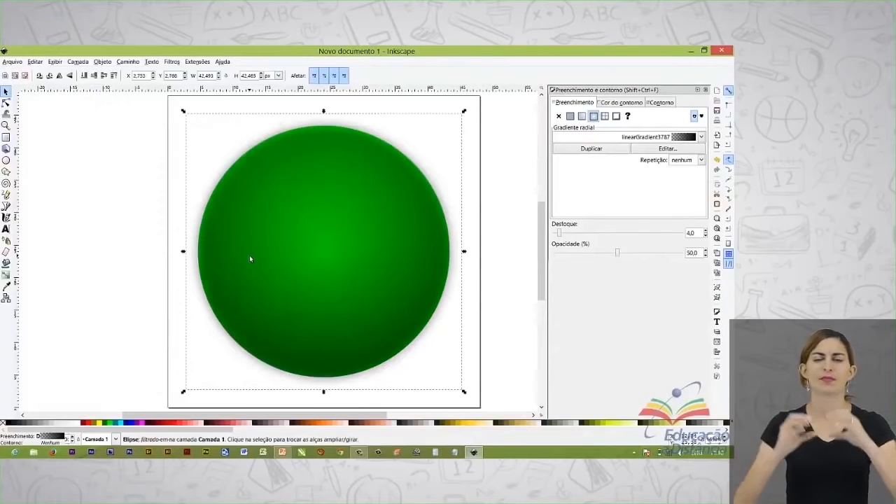
# Step: Duplicate the linear-gradient green circle beneath the blurred one, and give the copy its own duplicate of the gradient
pyautogui.press('Tab')
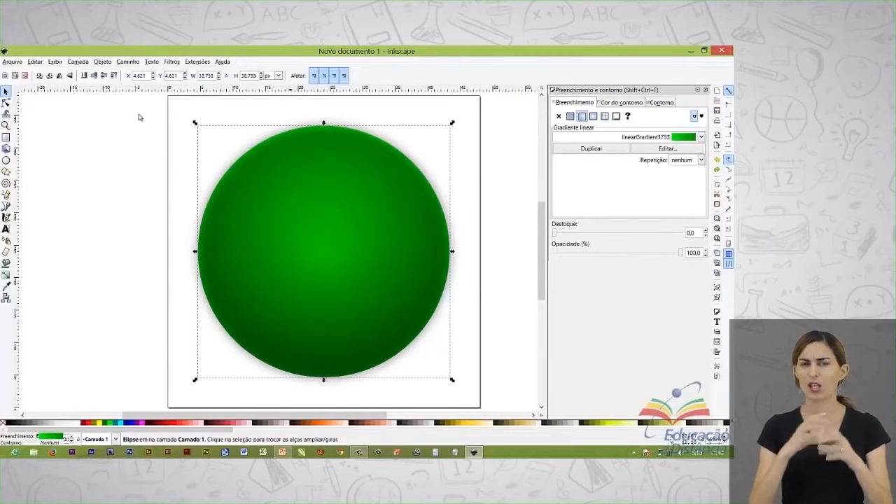
pyautogui.click(33, 61)
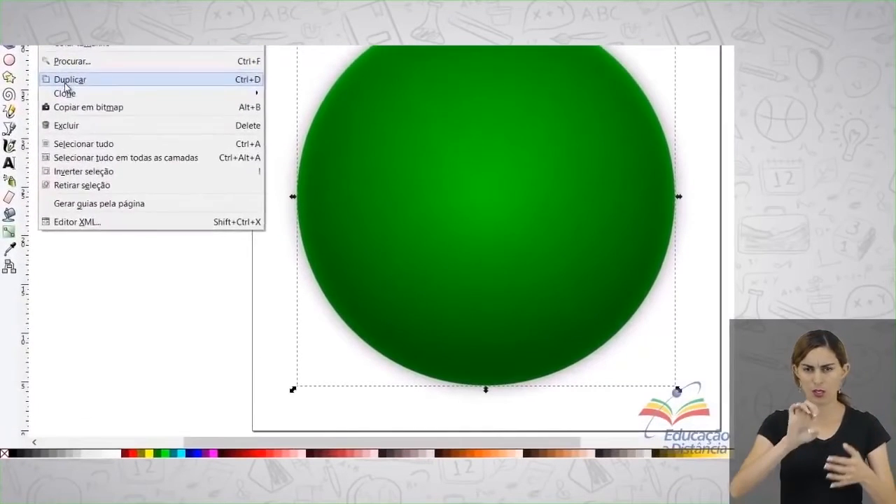
pyautogui.click(60, 110)
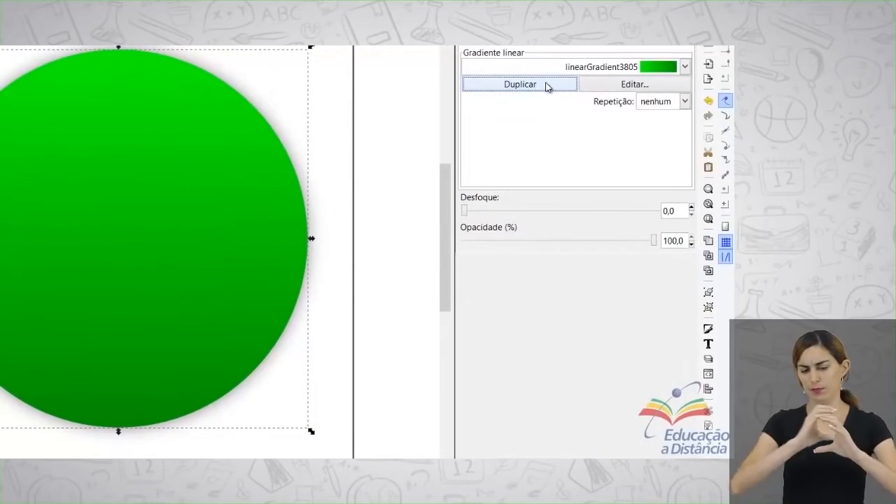
# Step: Set the first stop of the new circle's linear gradient to opaque white, with red, green and blue at 255
pyautogui.click(624, 86)
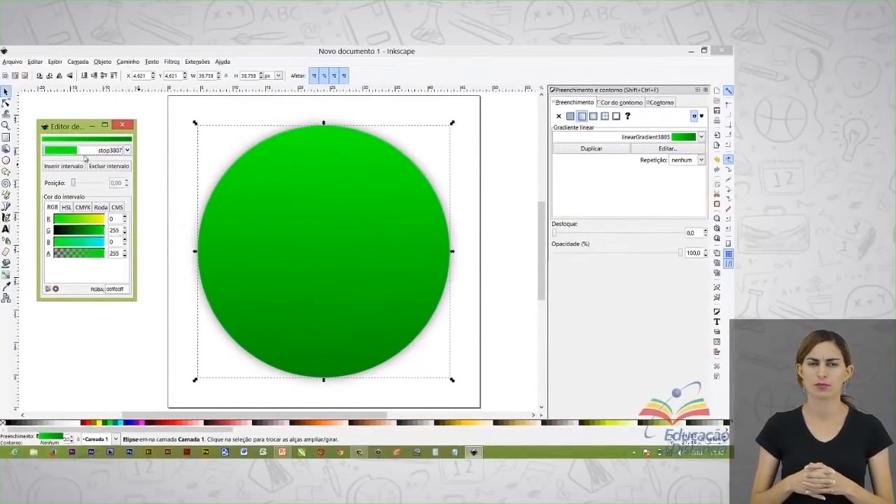
pyautogui.click(84, 235)
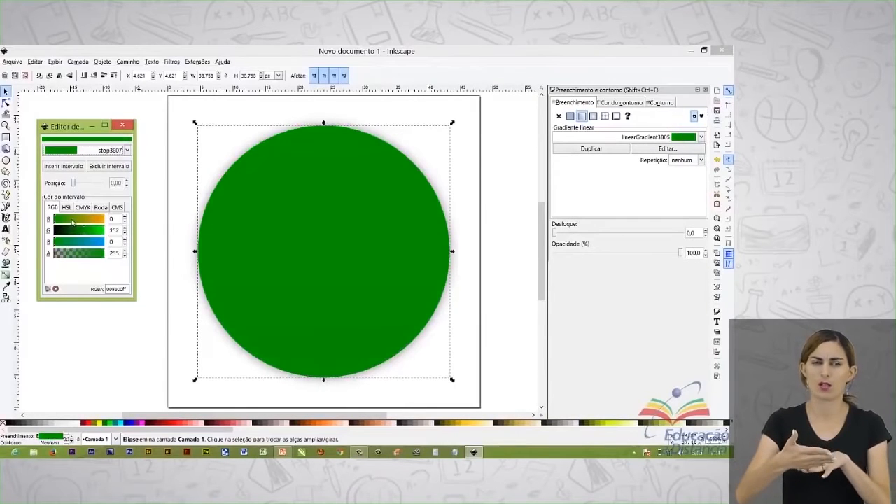
pyautogui.click(71, 219)
pyautogui.moveTo(79, 232); pyautogui.dragTo(123, 244)
pyautogui.click(88, 242)
pyautogui.moveTo(87, 242); pyautogui.dragTo(55, 250)
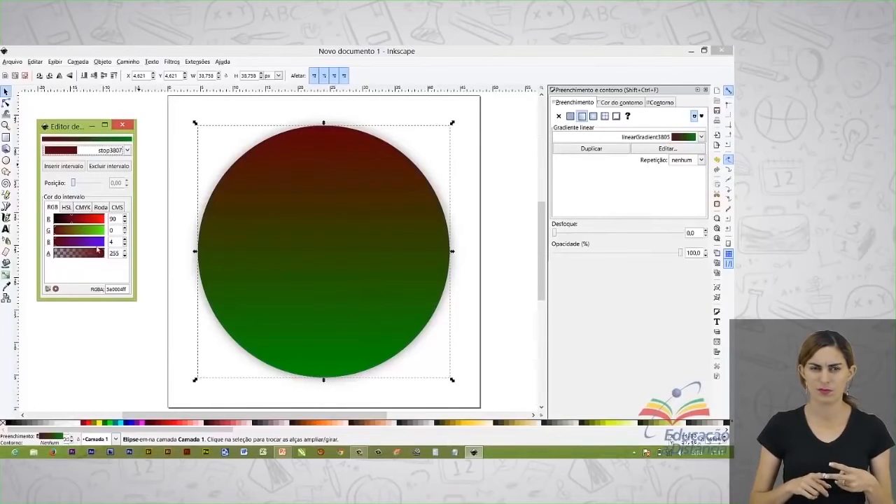
pyautogui.moveTo(56, 246); pyautogui.dragTo(125, 244)
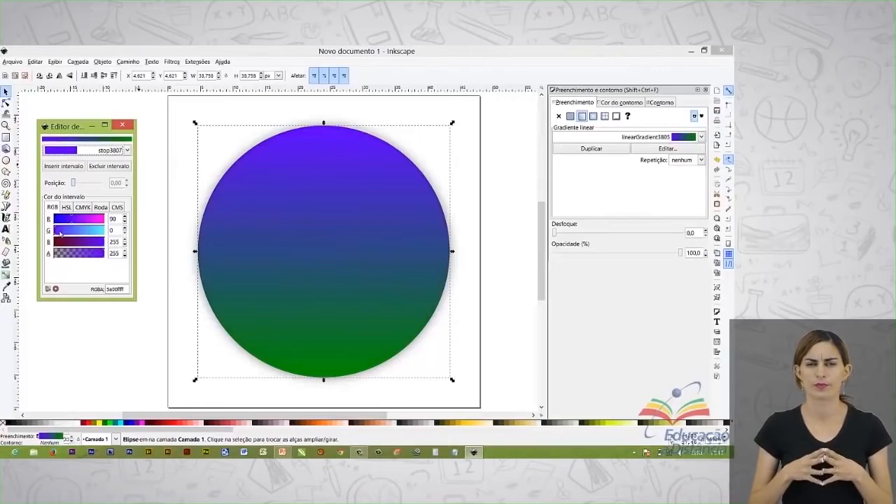
pyautogui.moveTo(79, 233); pyautogui.dragTo(130, 236)
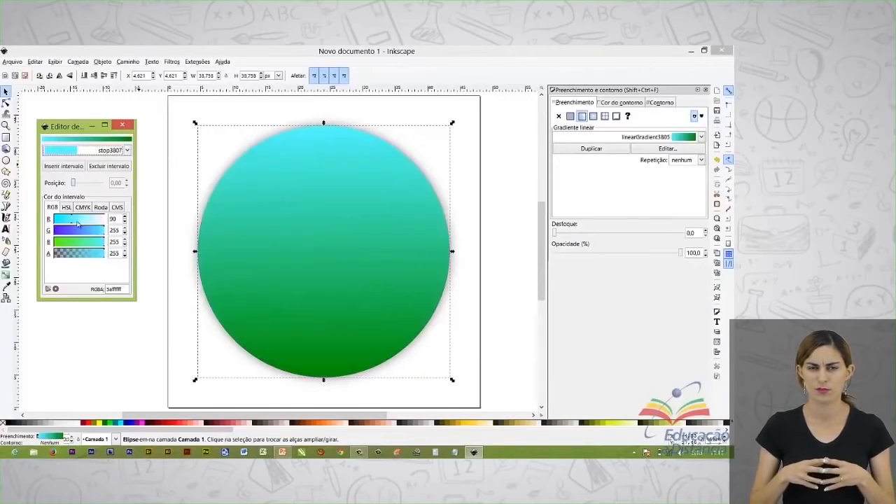
pyautogui.moveTo(76, 225); pyautogui.dragTo(140, 226)
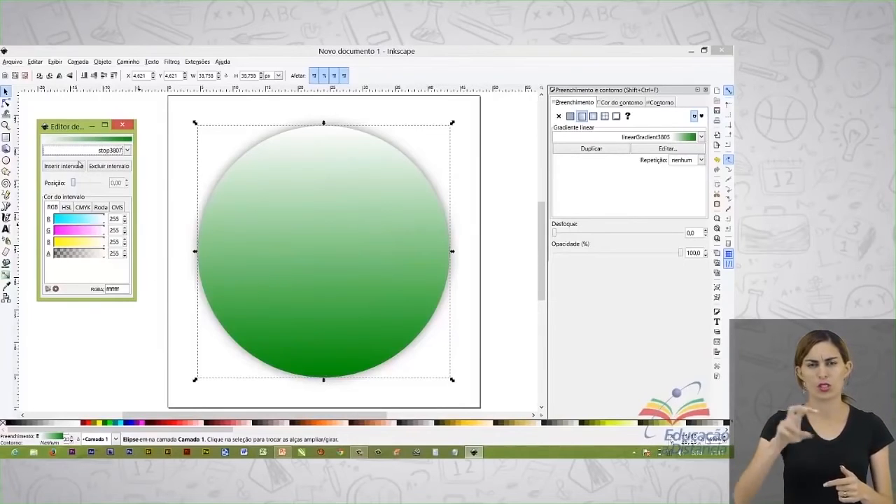
# Step: Set the gradient's last stop to fully transparent white, with red, green and blue at 255 and alpha 0
pyautogui.click(79, 151)
pyautogui.click(81, 160)
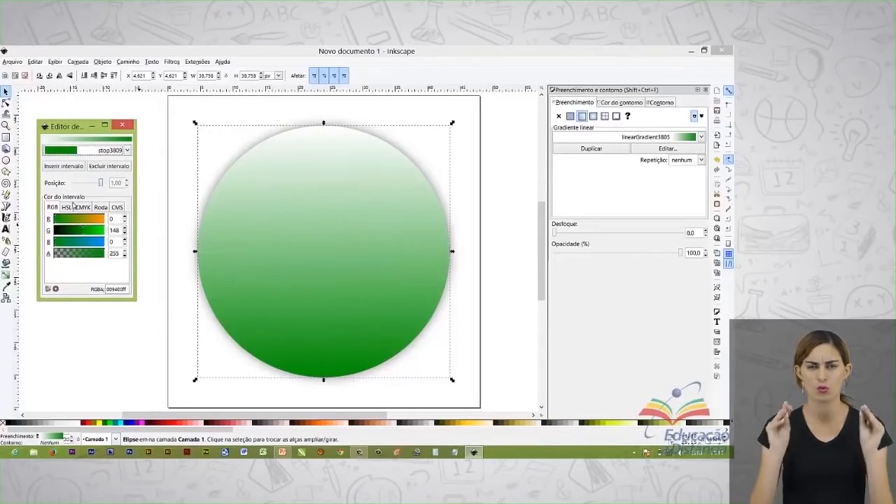
pyautogui.click(65, 222)
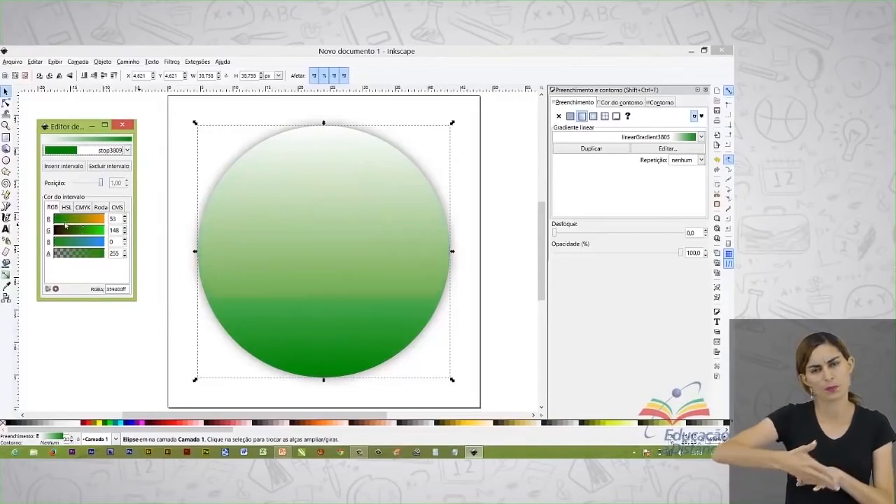
pyautogui.moveTo(65, 223); pyautogui.dragTo(138, 240)
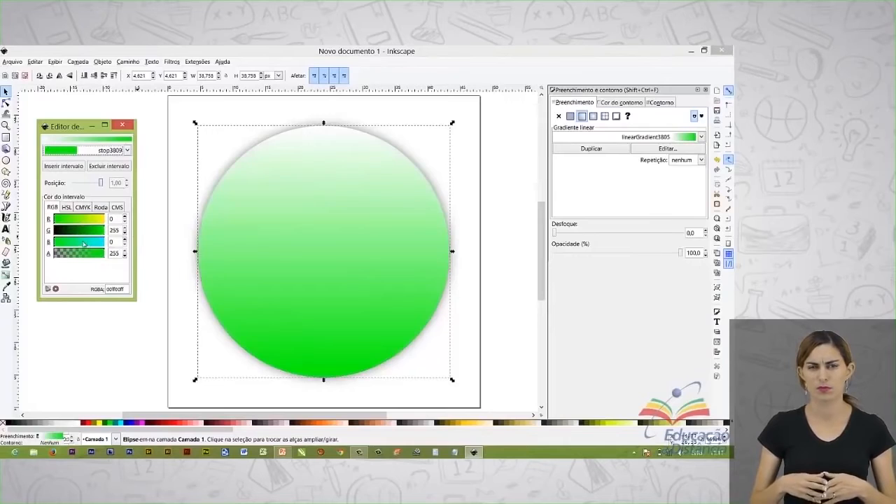
pyautogui.moveTo(56, 248); pyautogui.dragTo(125, 253)
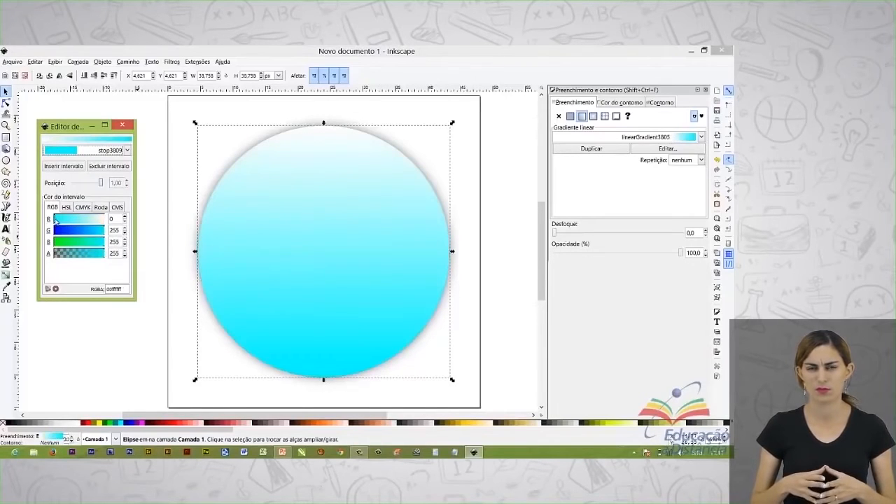
pyautogui.moveTo(56, 223); pyautogui.dragTo(144, 221)
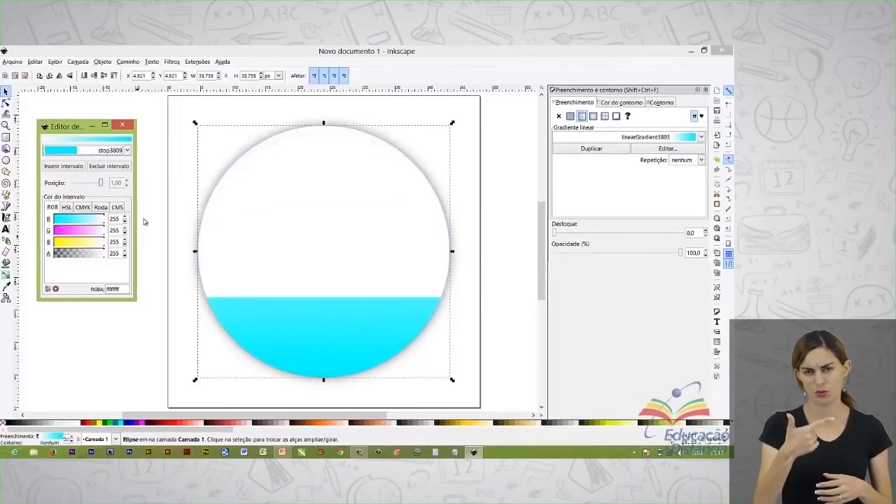
pyautogui.click(87, 256)
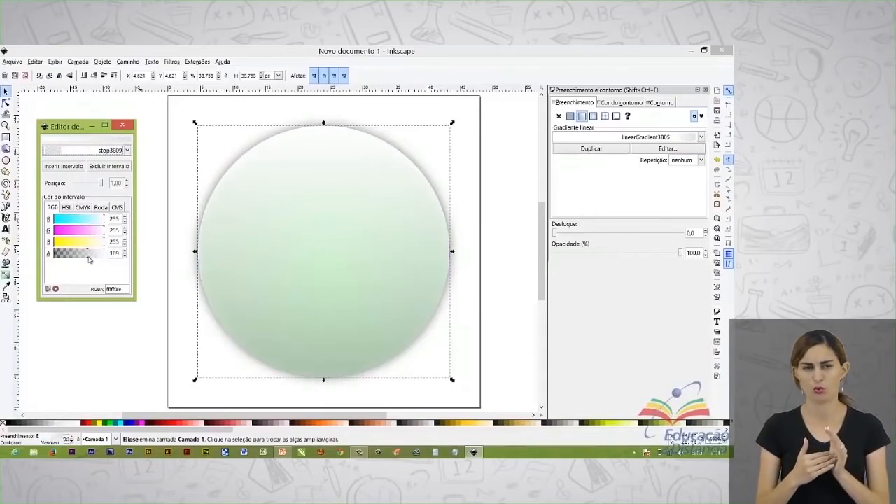
pyautogui.moveTo(88, 257); pyautogui.dragTo(55, 263)
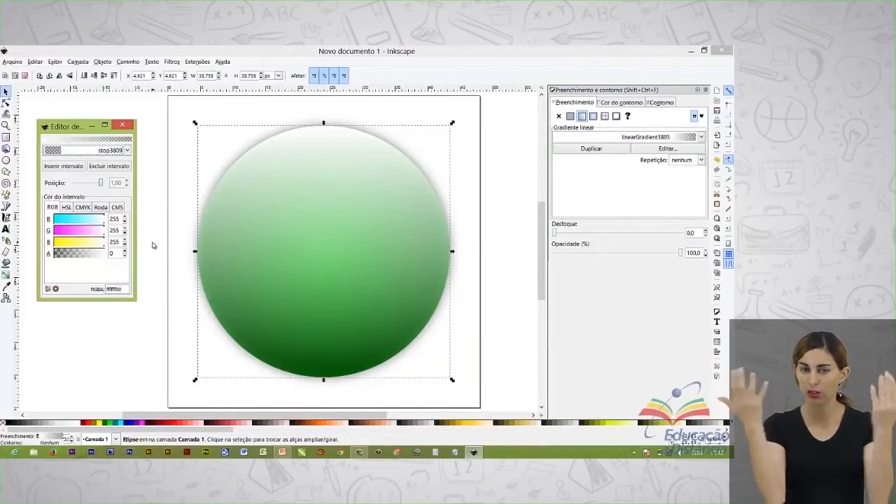
# Step: Change the white copy's fill to a radial gradient and reshape its radii into an upright ellipse slightly narrower than the sphere
pyautogui.click(6, 278)
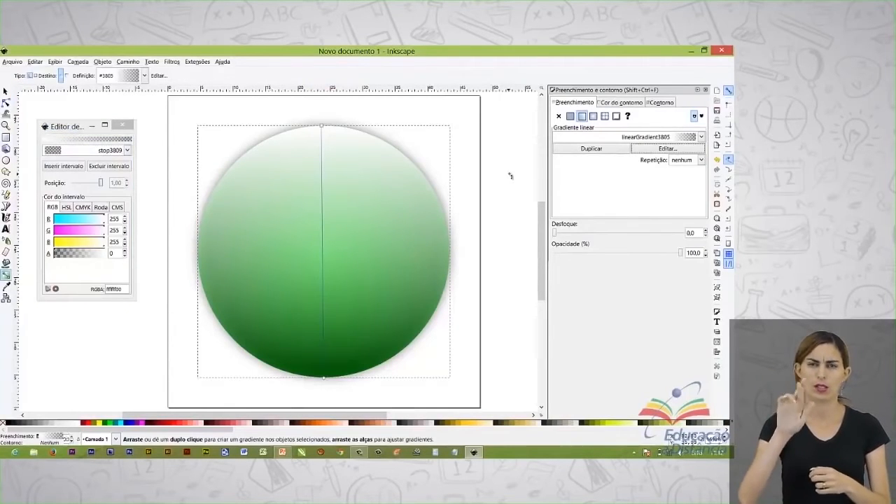
pyautogui.click(594, 116)
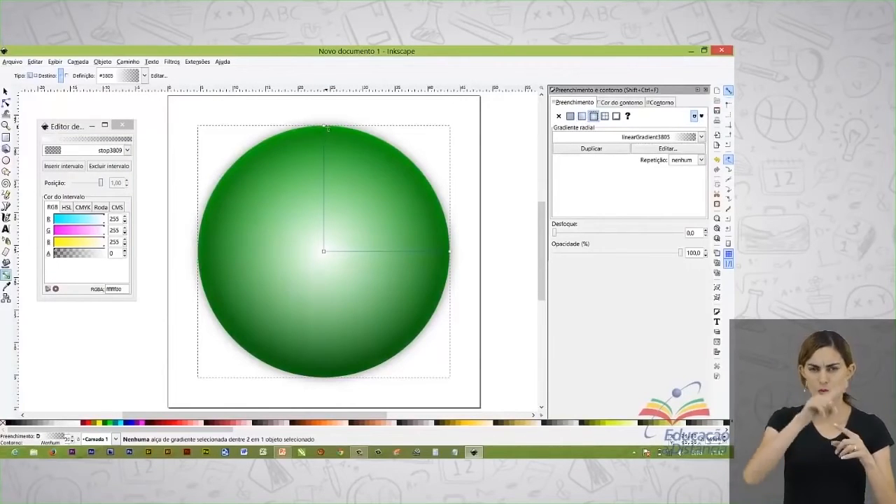
pyautogui.moveTo(327, 129); pyautogui.dragTo(332, 296)
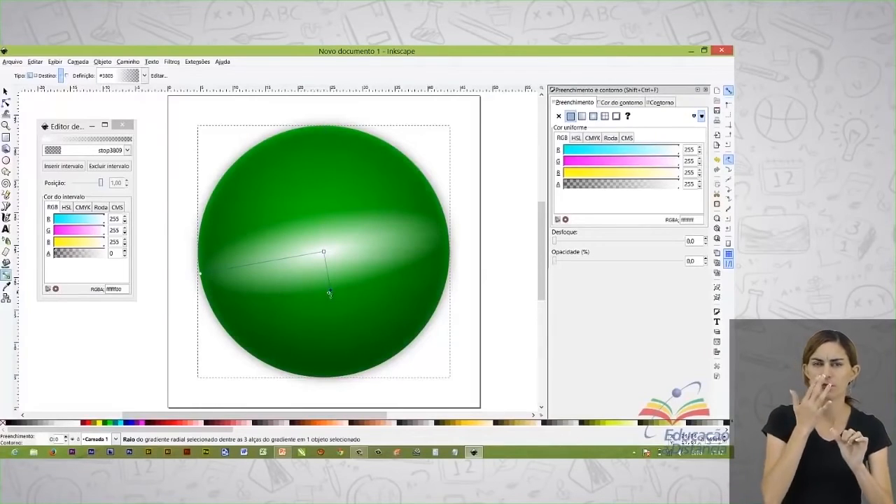
pyautogui.moveTo(332, 294); pyautogui.dragTo(364, 352)
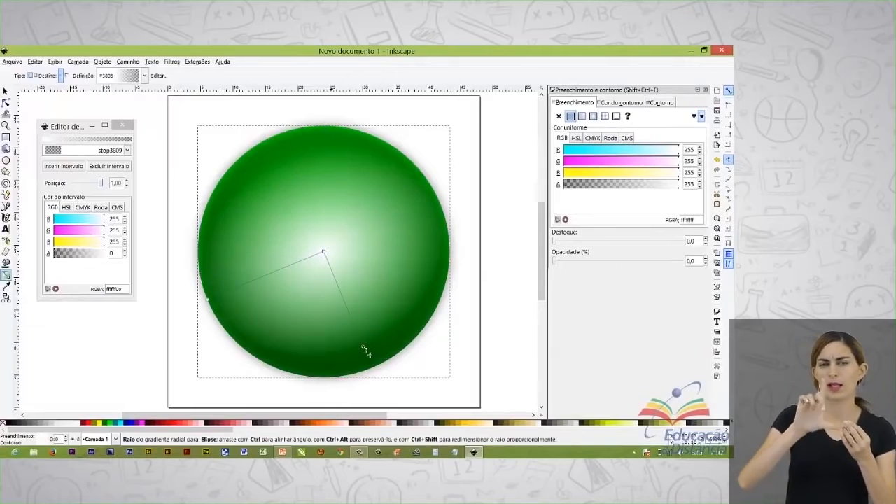
pyautogui.scroll(1, 364, 351)
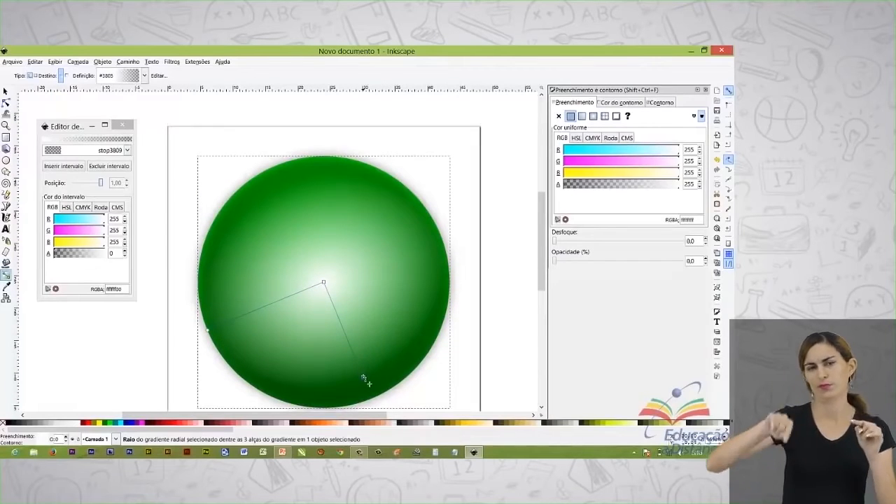
pyautogui.moveTo(363, 378); pyautogui.dragTo(391, 286)
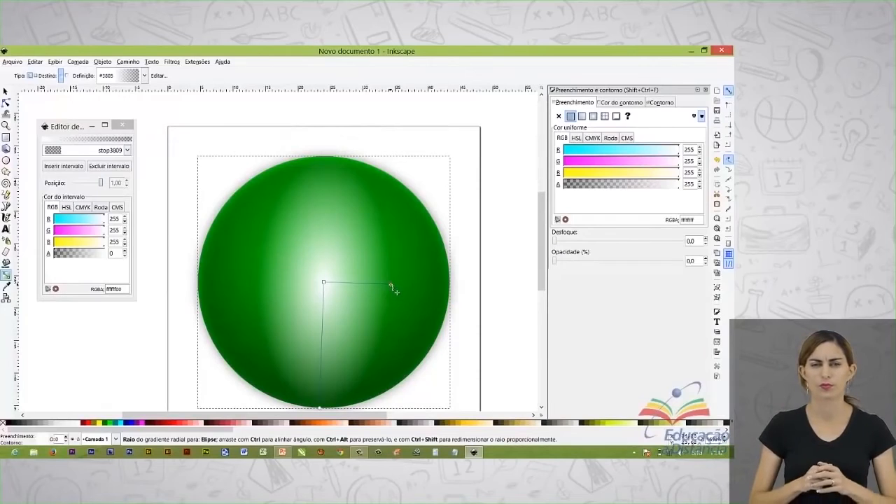
pyautogui.moveTo(392, 286); pyautogui.dragTo(420, 287)
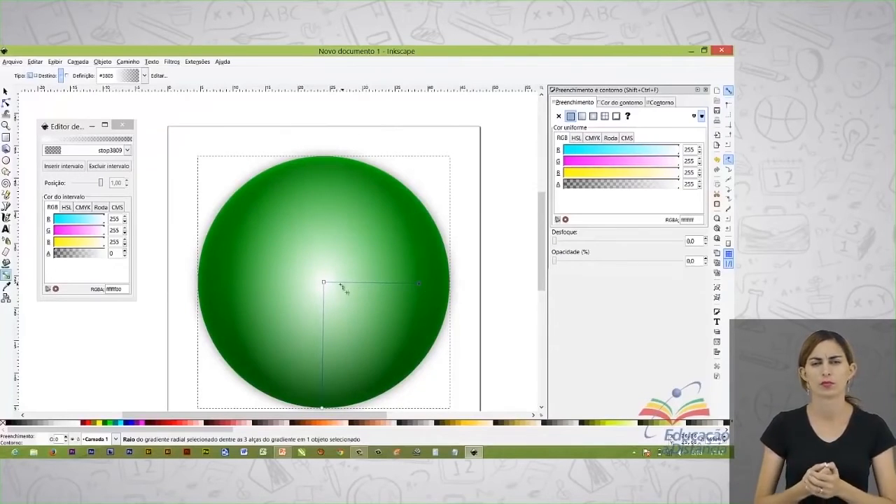
# Step: Move the centre of the white radial gradient up to just below the sphere's upper edge
pyautogui.moveTo(325, 283); pyautogui.dragTo(323, 167)
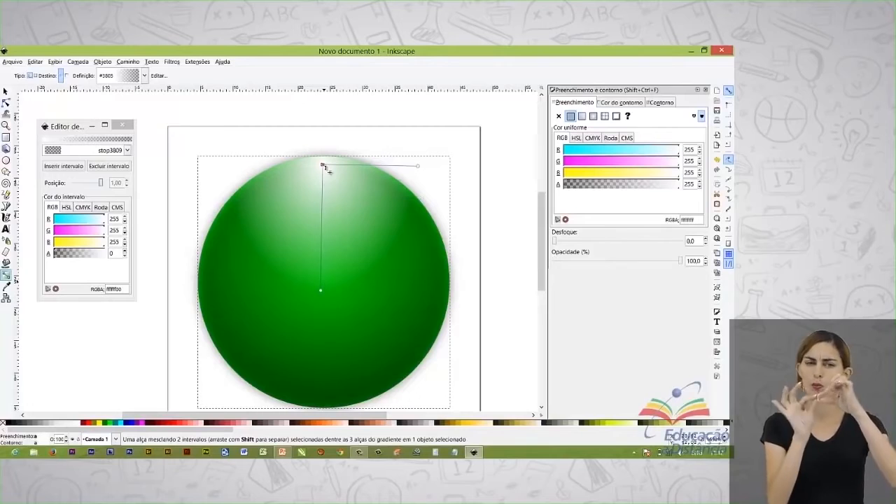
pyautogui.scroll(1, 191, 238)
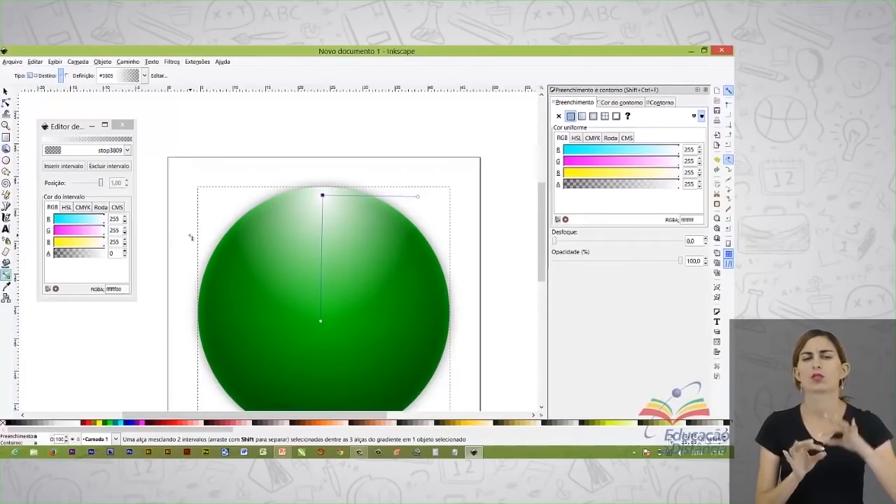
pyautogui.moveTo(544, 244); pyautogui.dragTo(544, 262)
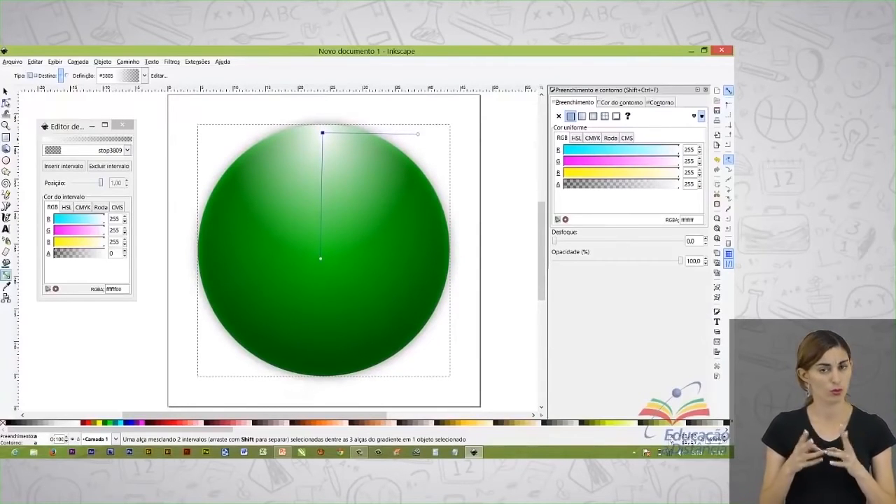
# Step: Convert the white highlight circle into a path
pyautogui.click(5, 92)
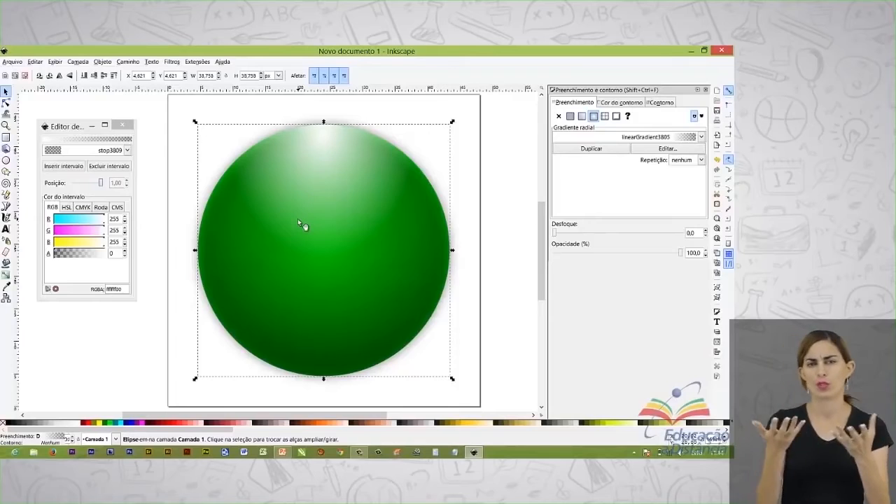
pyautogui.click(127, 62)
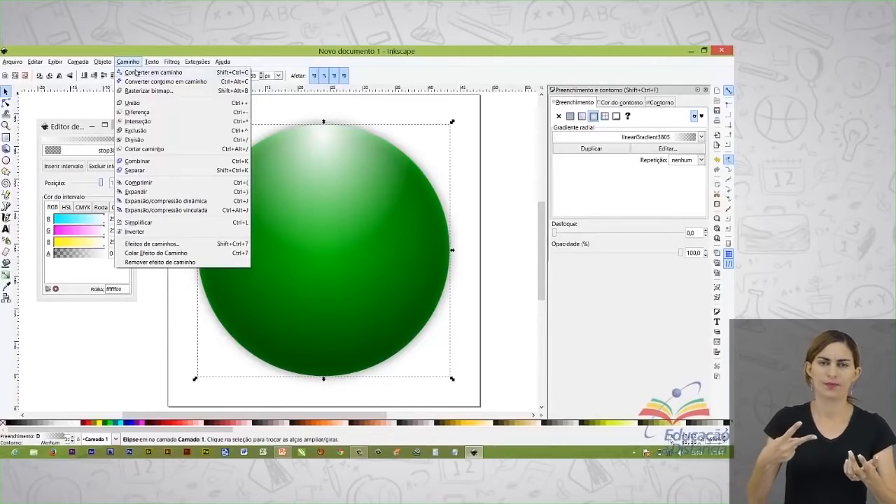
pyautogui.click(137, 73)
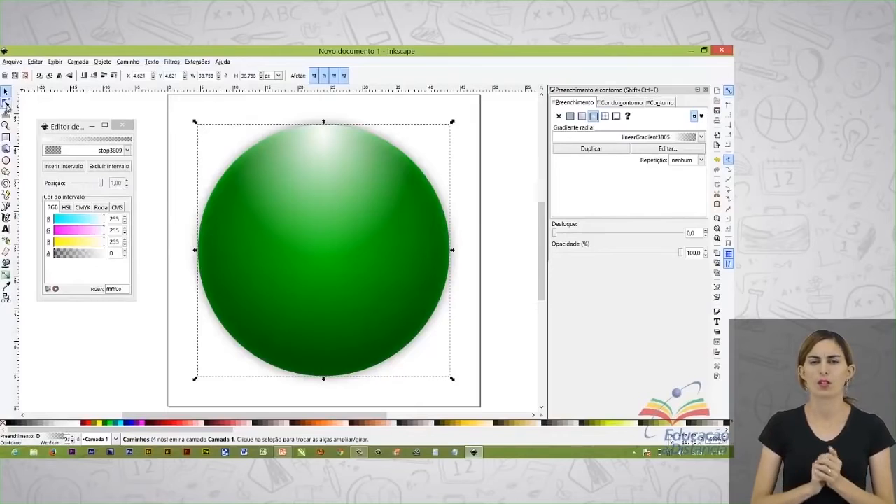
# Step: Move the highlight path's lowest node up to about X 18.5, Y 32.9 px, tilt its handles slightly, deselect, and close the gradient editor
pyautogui.click(7, 103)
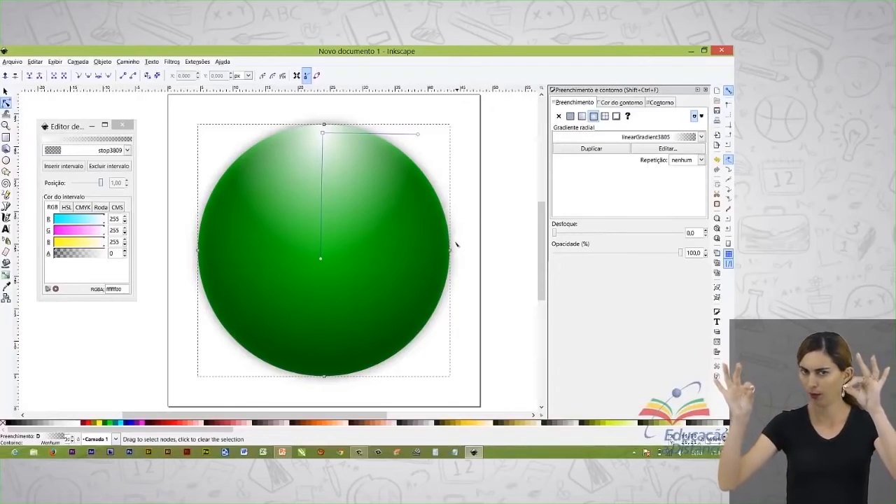
pyautogui.scroll(-1, 397, 322)
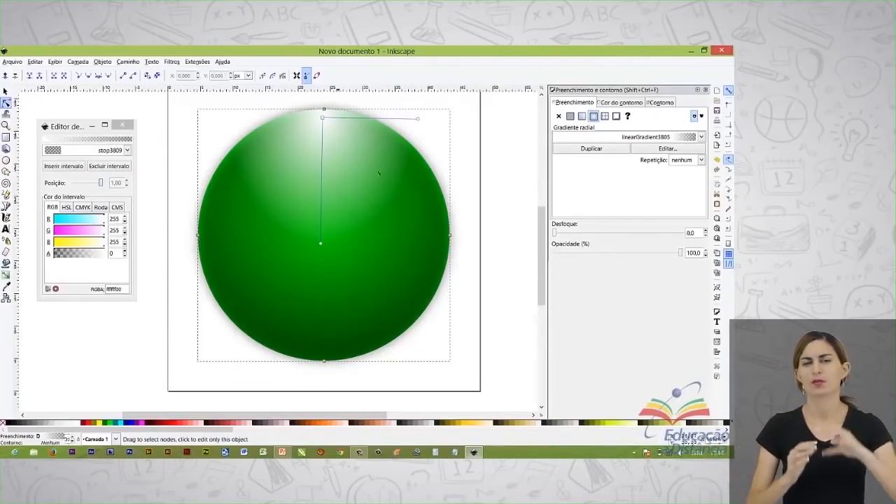
pyautogui.moveTo(541, 241); pyautogui.dragTo(541, 238)
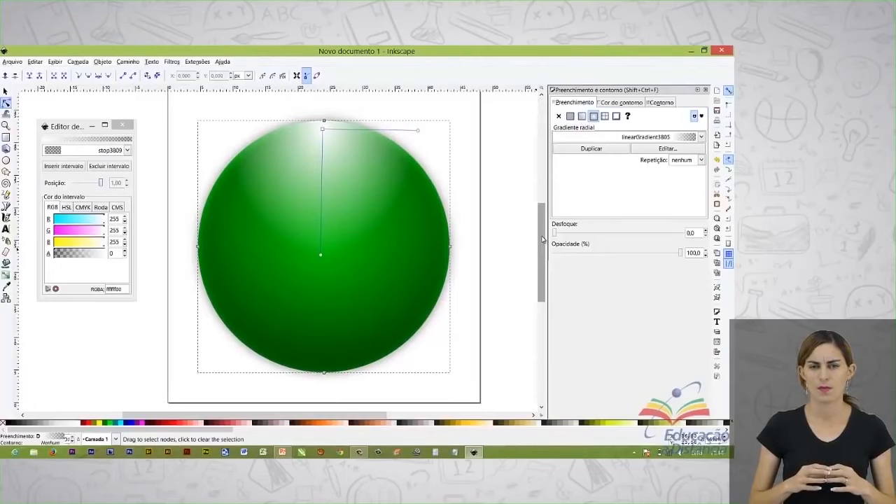
pyautogui.click(324, 373)
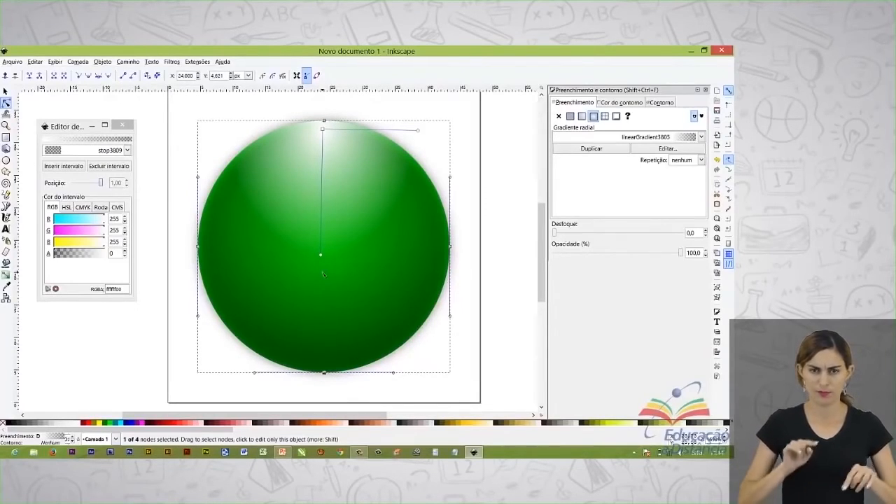
pyautogui.moveTo(323, 373); pyautogui.dragTo(319, 282)
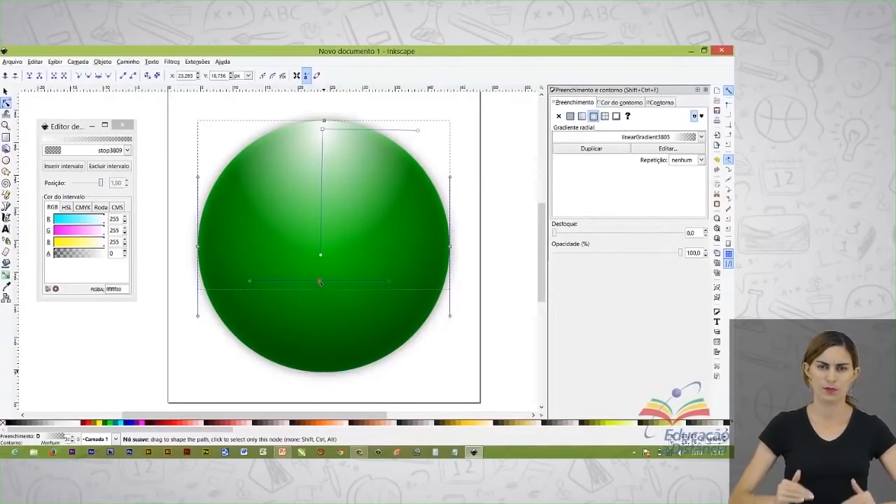
pyautogui.moveTo(322, 248); pyautogui.dragTo(288, 189)
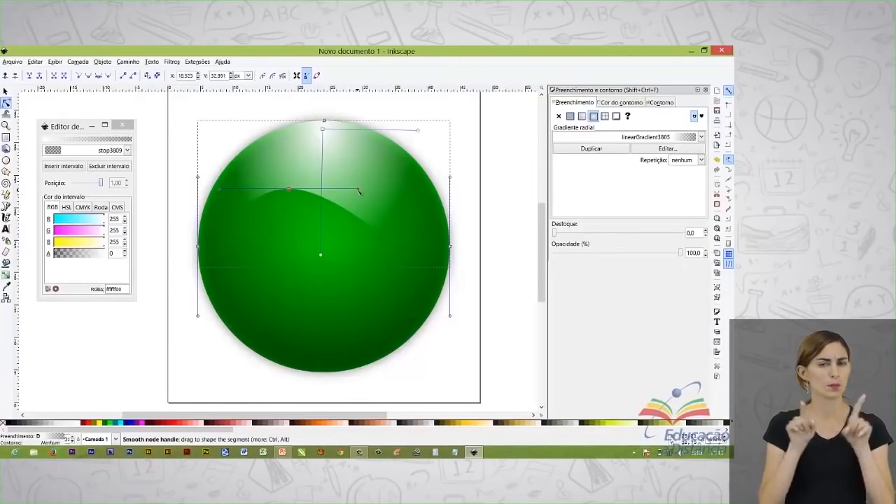
pyautogui.moveTo(359, 190)
pyautogui.mouseDown()
pyautogui.moveTo(359, 173)
pyautogui.moveTo(357, 199)
pyautogui.moveTo(353, 163)
pyautogui.moveTo(352, 187)
pyautogui.mouseUp()
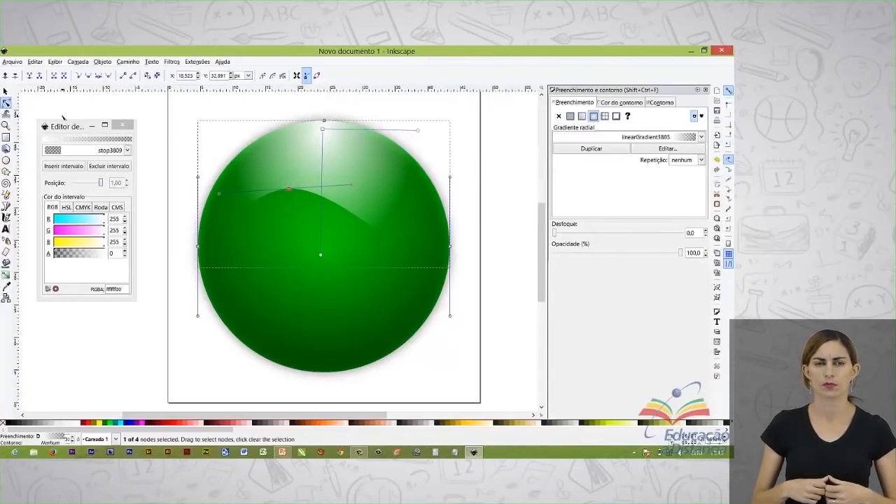
pyautogui.click(6, 92)
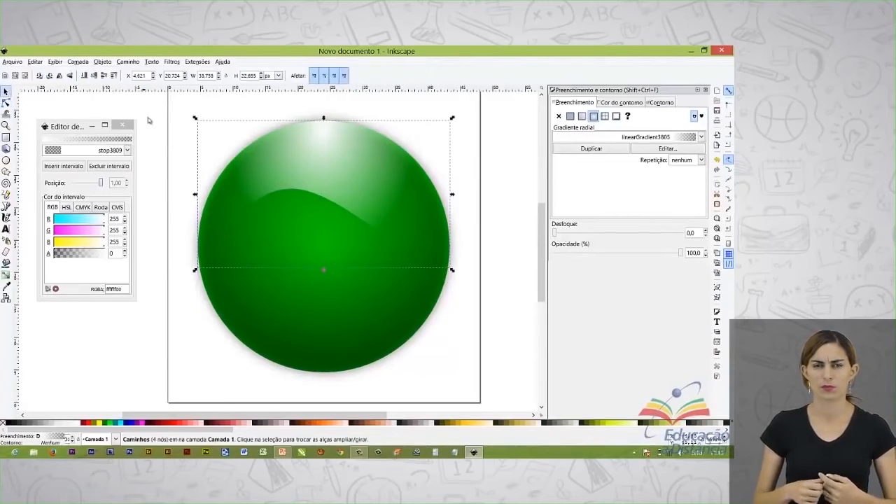
pyautogui.click(482, 196)
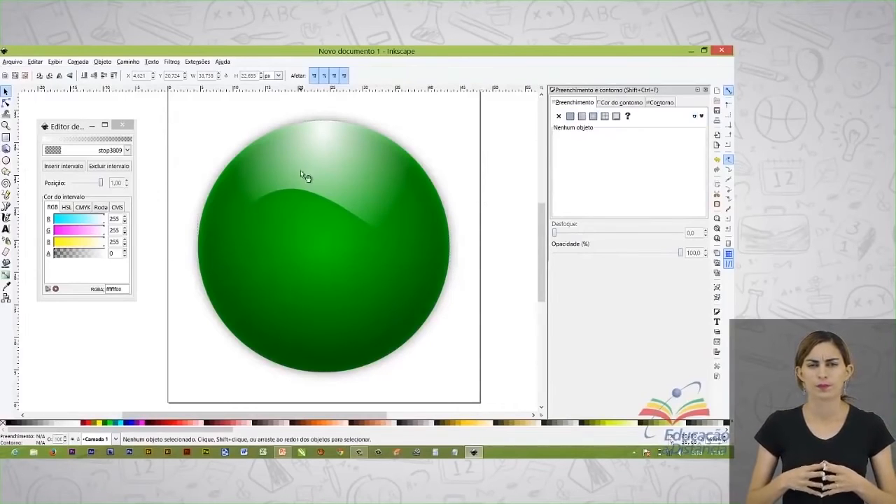
pyautogui.click(123, 124)
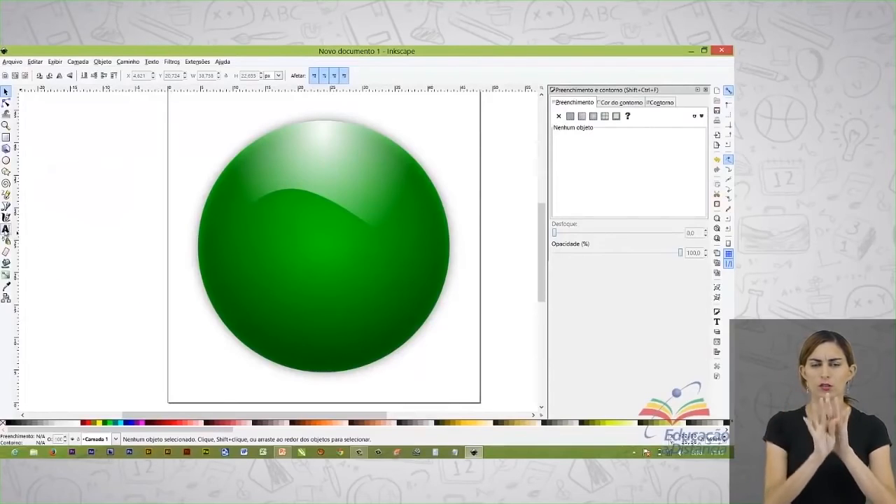
# Step: Add a text object containing the letter "a" on the canvas, starting left of the page
pyautogui.click(6, 230)
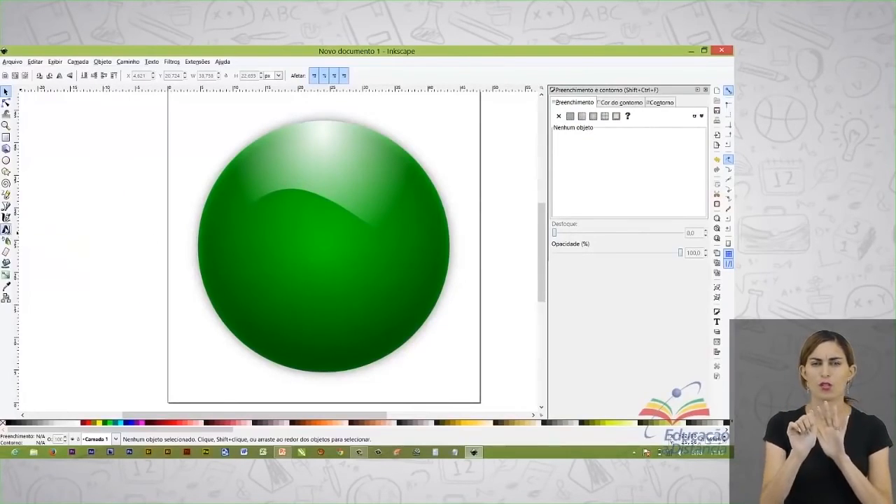
pyautogui.click(110, 214)
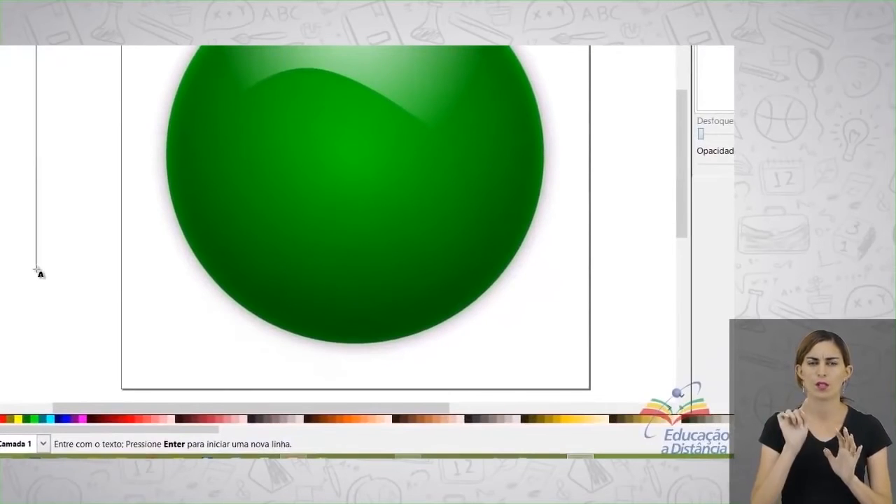
pyautogui.write('a')
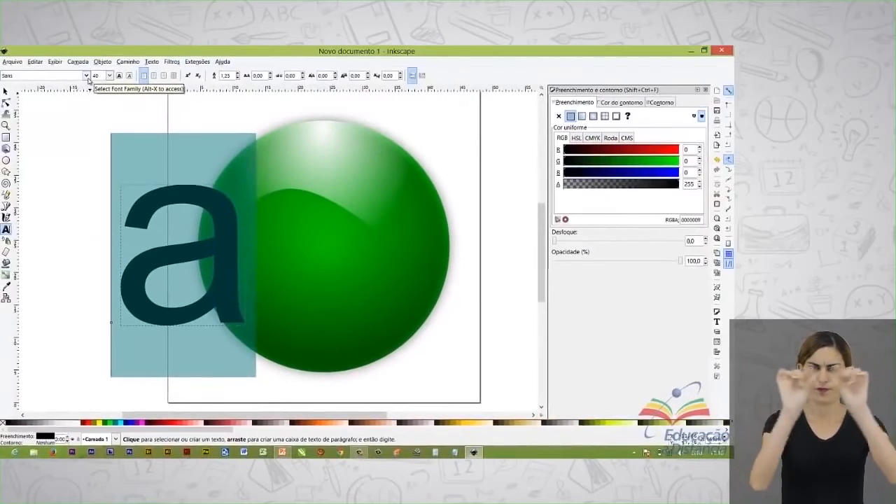
# Step: Try the Showcard Gothic and Segoe UI fonts on the letter "a"
pyautogui.click(88, 80)
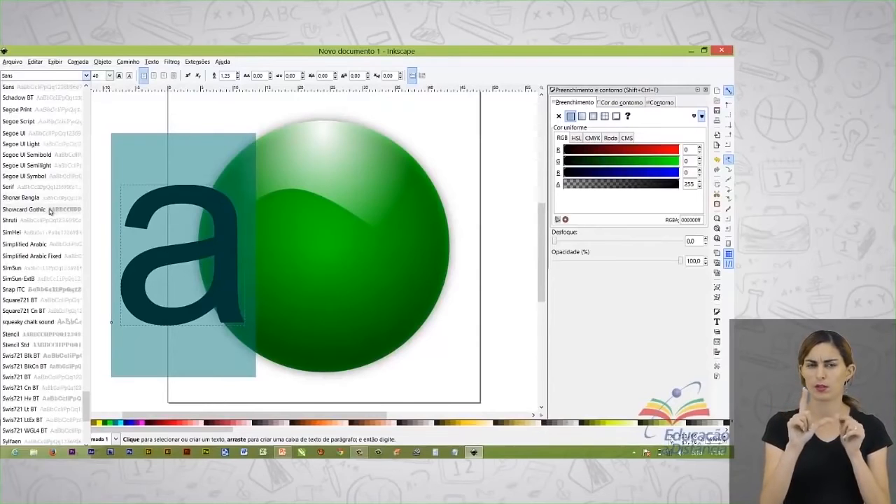
pyautogui.click(23, 209)
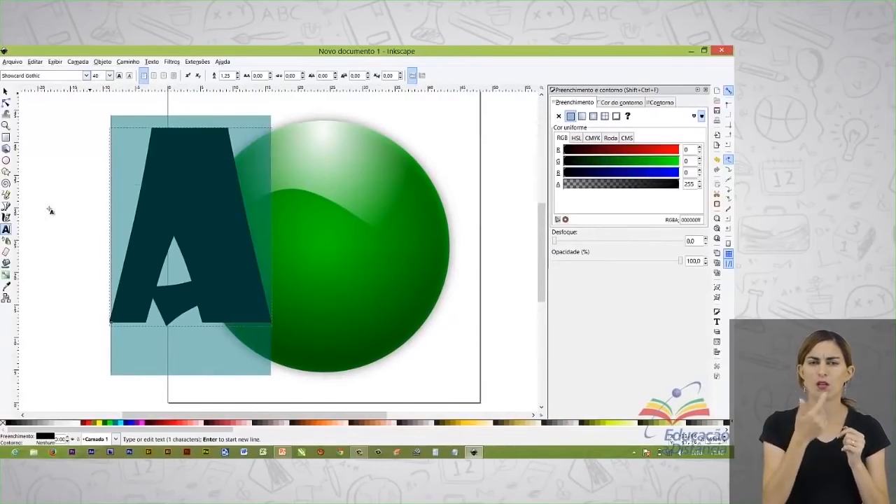
pyautogui.click(86, 76)
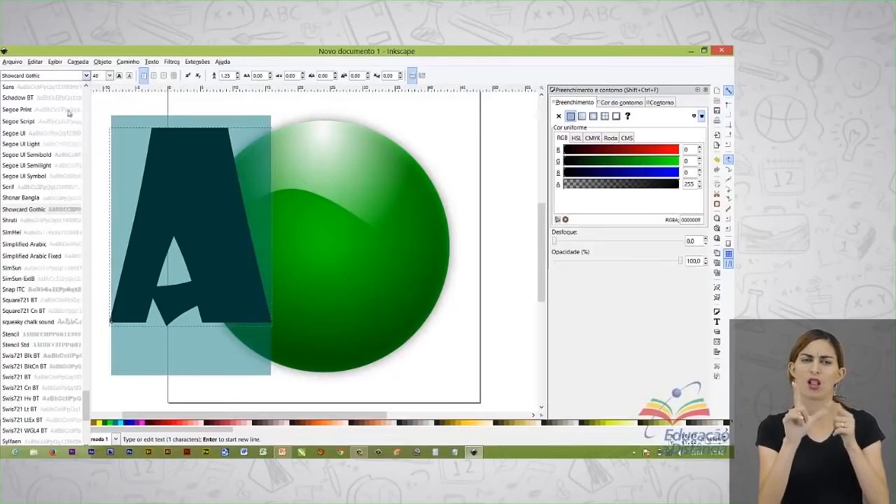
pyautogui.click(53, 149)
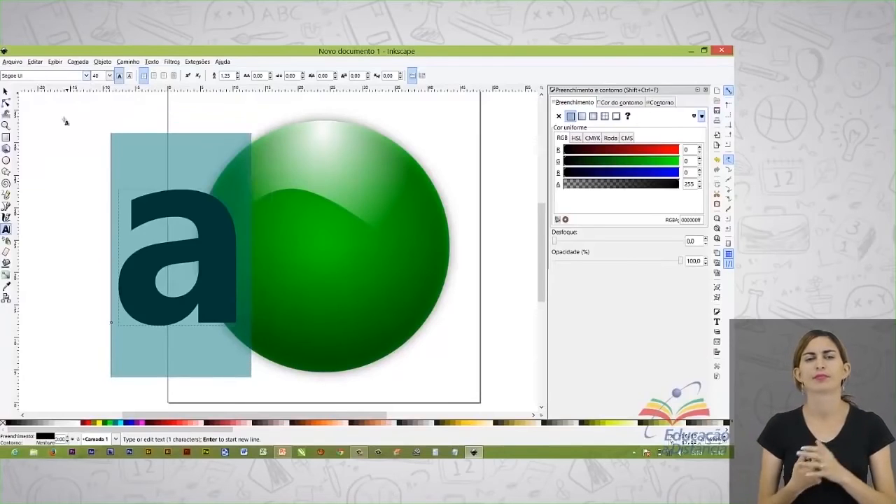
# Step: Set the letter's font to Segoe Script and its size to 32
pyautogui.click(86, 76)
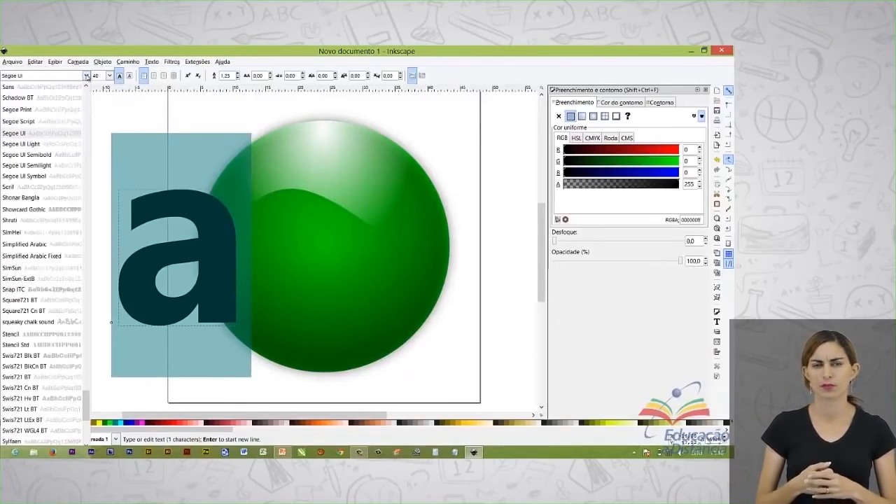
pyautogui.click(61, 121)
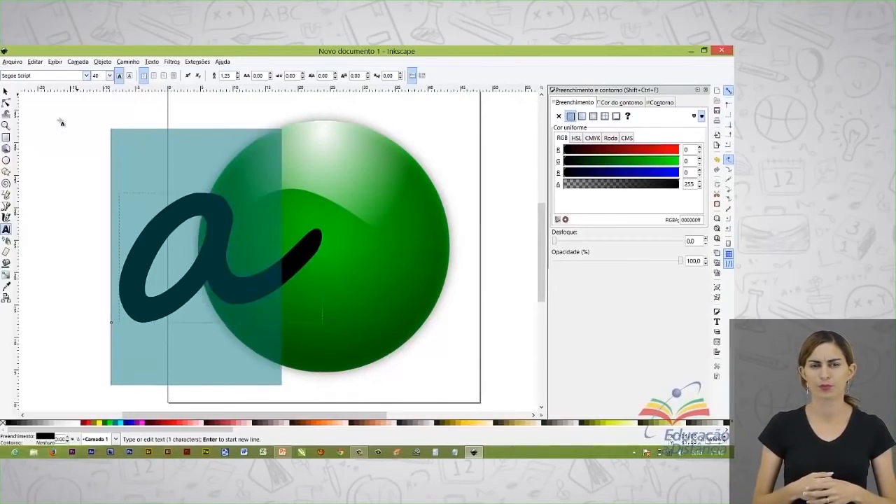
pyautogui.click(109, 76)
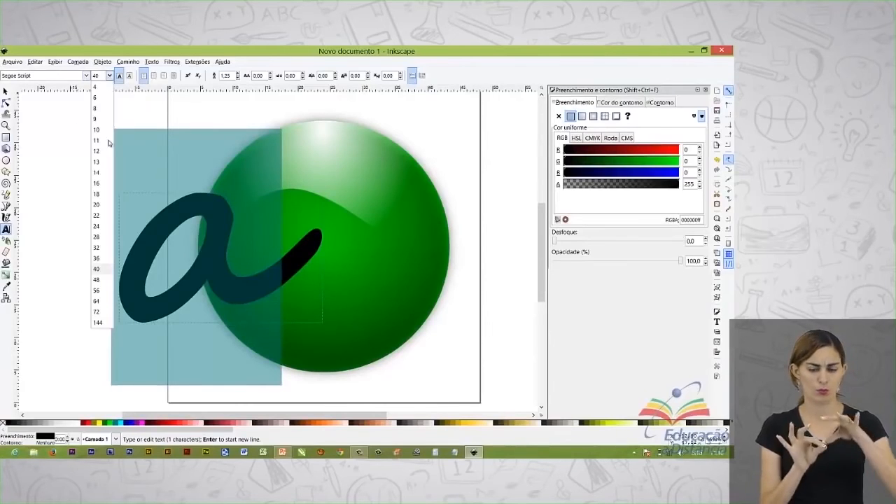
pyautogui.click(102, 248)
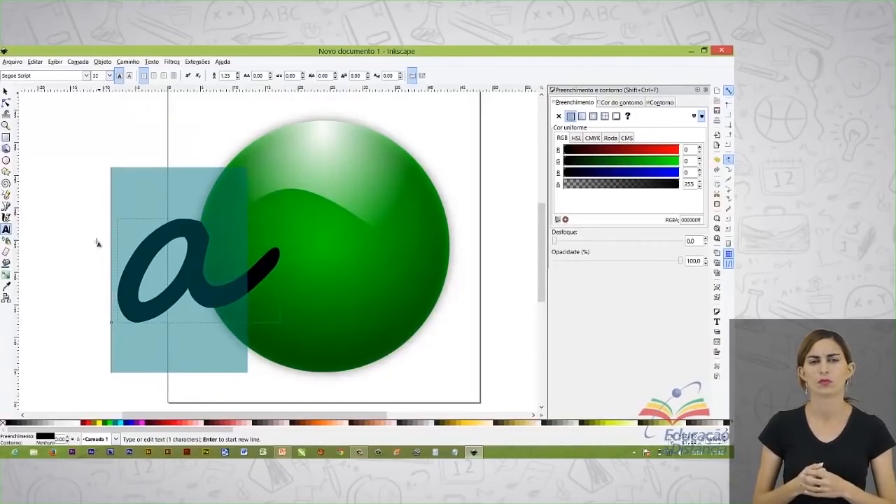
# Step: Move the letter "a" onto the middle of the sphere, at about X 12.9, Y 18.7 px
pyautogui.click(6, 91)
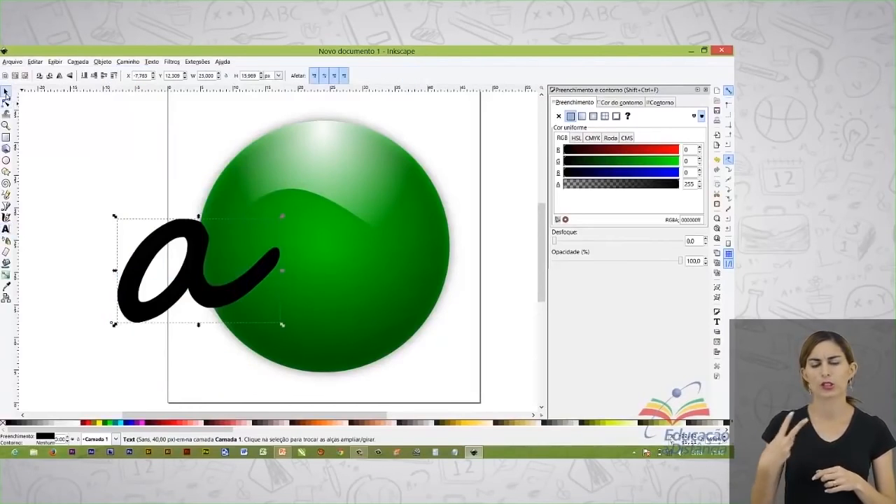
pyautogui.moveTo(202, 275); pyautogui.dragTo(322, 226)
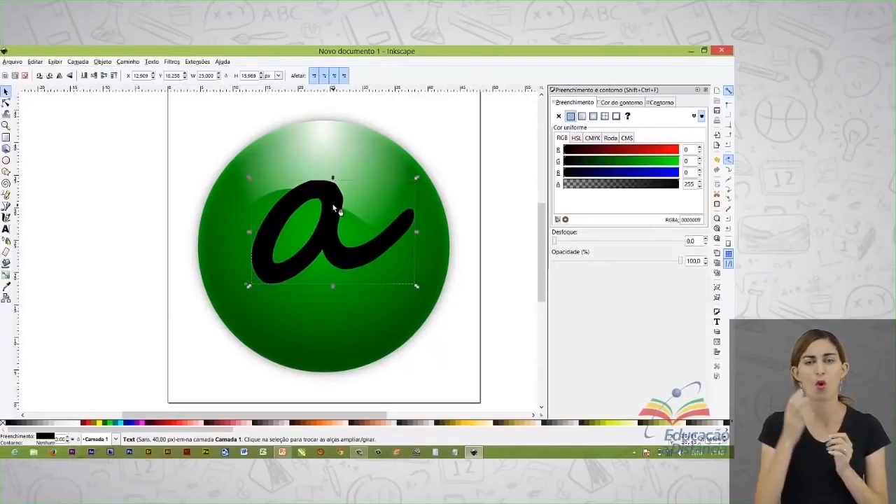
pyautogui.moveTo(333, 206); pyautogui.dragTo(332, 196)
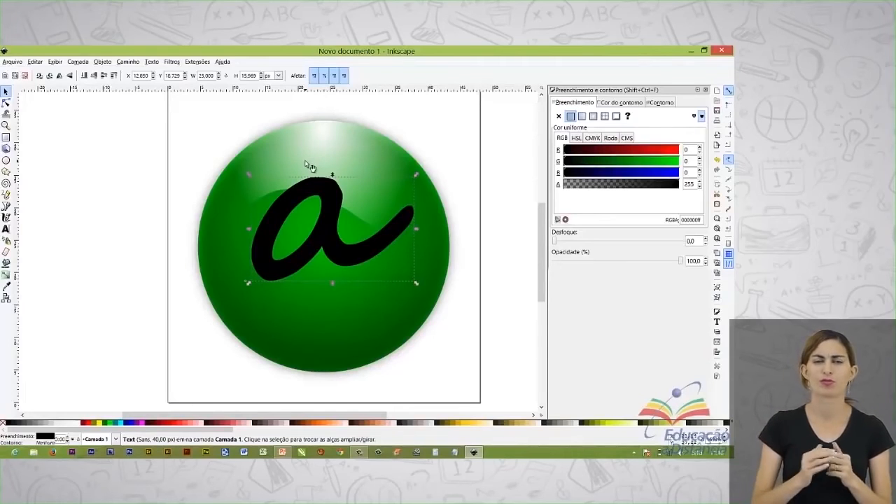
# Step: Lower the letter "a" one level in the stacking order, beneath the white highlight, and deselect it
pyautogui.click(102, 62)
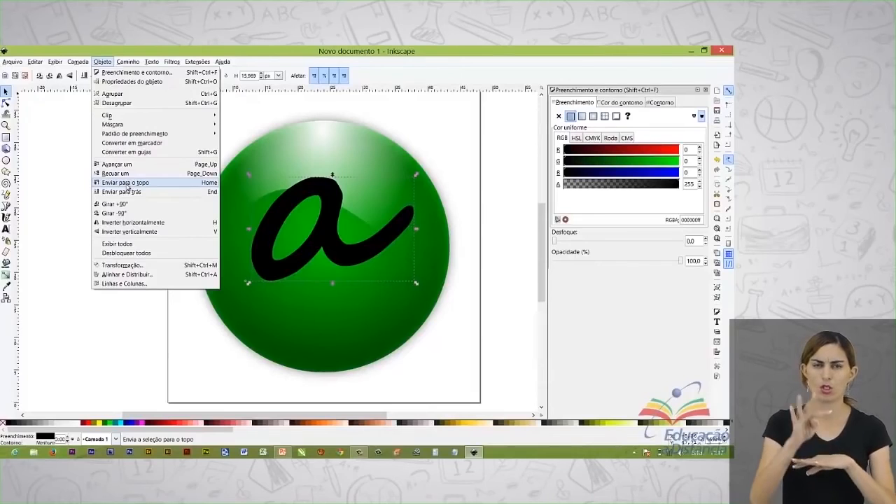
pyautogui.click(122, 175)
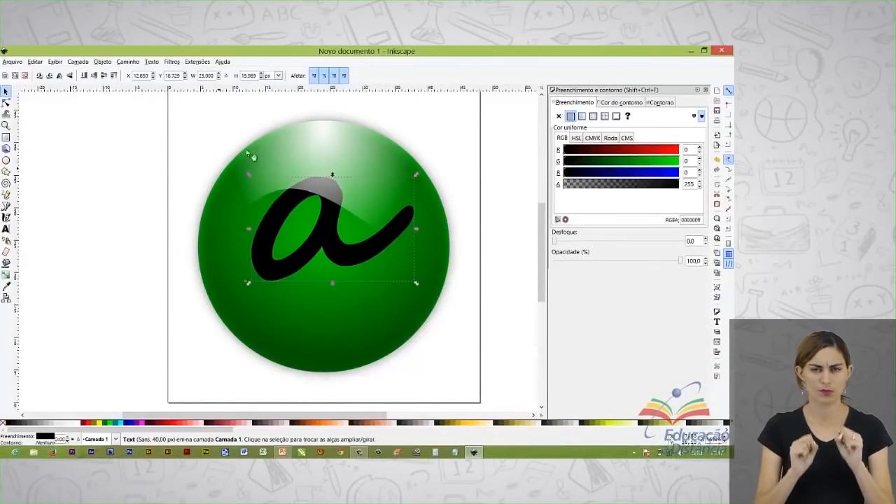
pyautogui.click(160, 164)
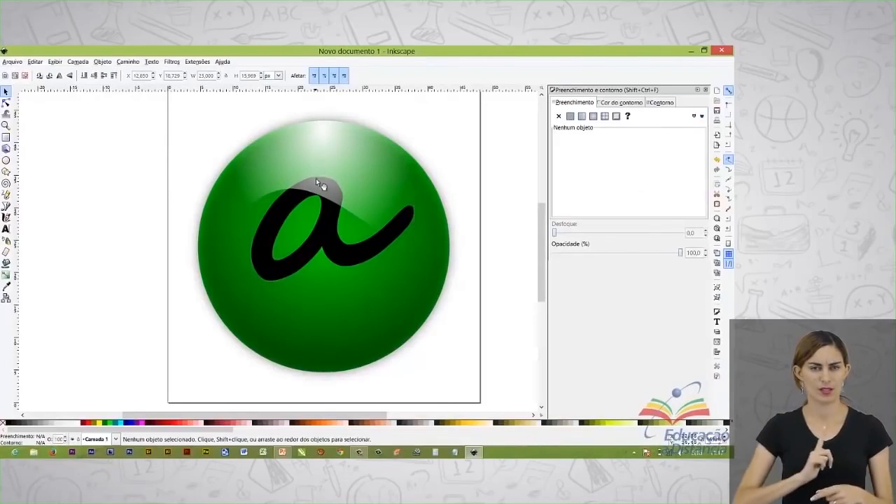